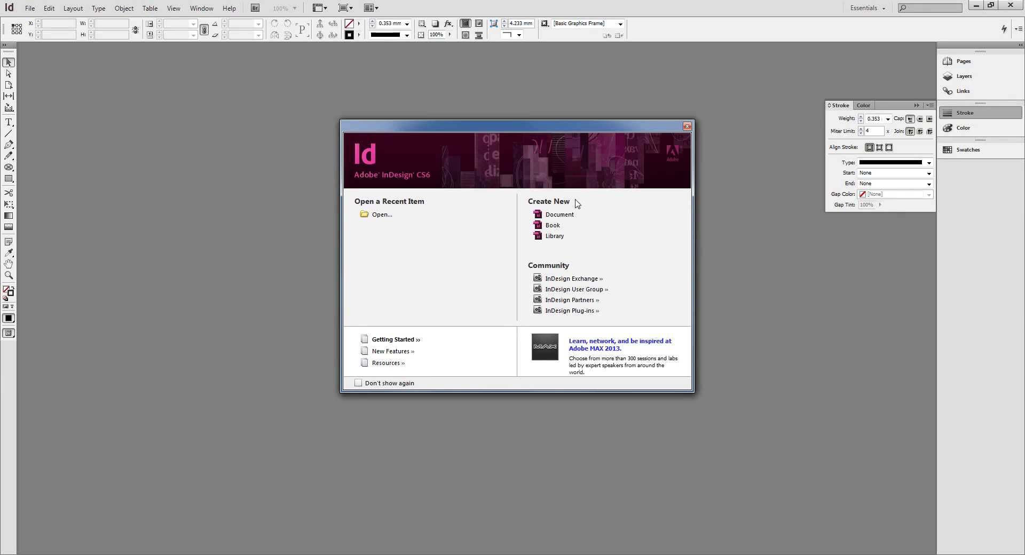
# Create a new A4 landscape document with Facing Pages off, 3 columns and 3 mm bleed
pyautogui.click(569, 216)
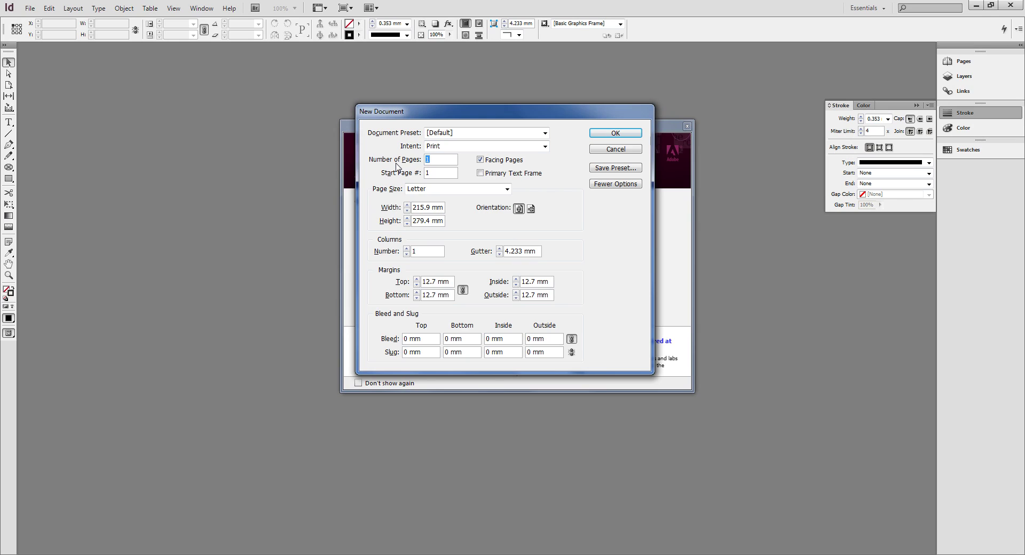
pyautogui.click(481, 160)
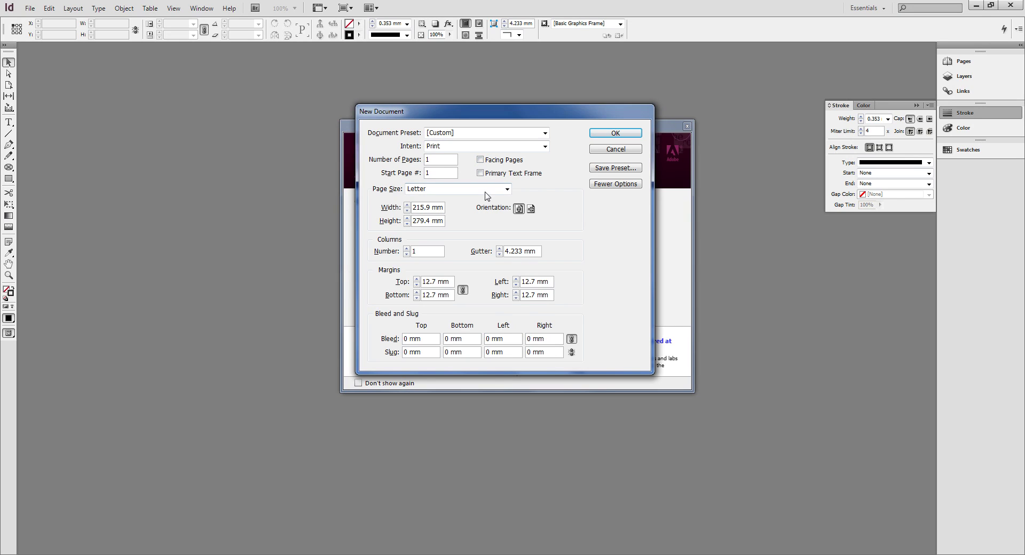
pyautogui.click(507, 190)
pyautogui.click(448, 259)
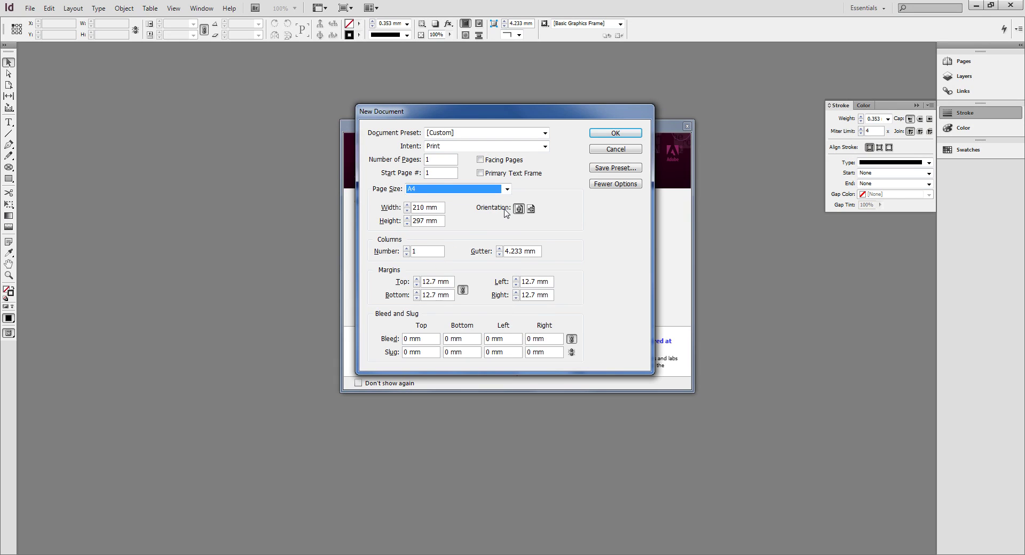
pyautogui.click(531, 208)
pyautogui.doubleClick(425, 252)
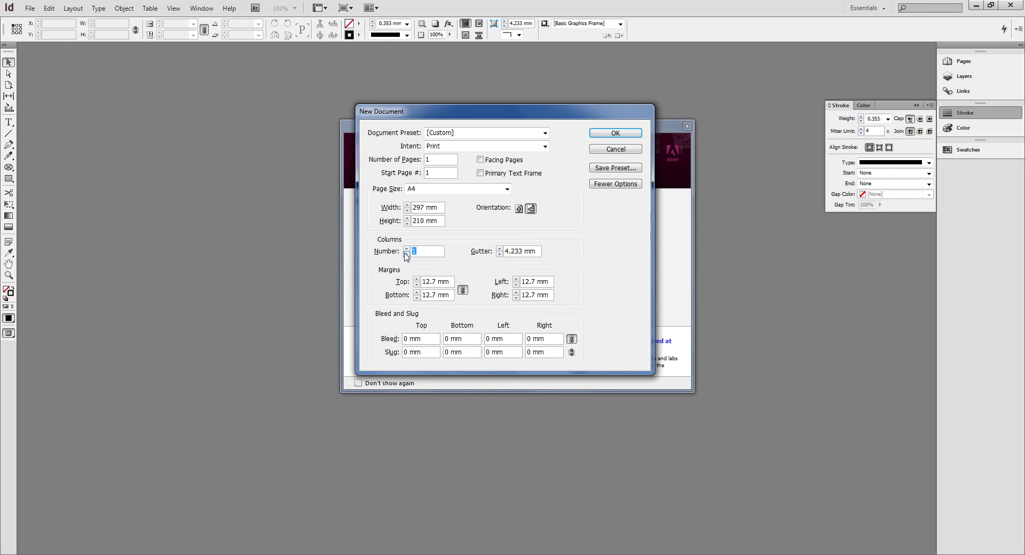
pyautogui.write('3')
pyautogui.doubleClick(401, 340)
pyautogui.write('3')
pyautogui.click(604, 133)
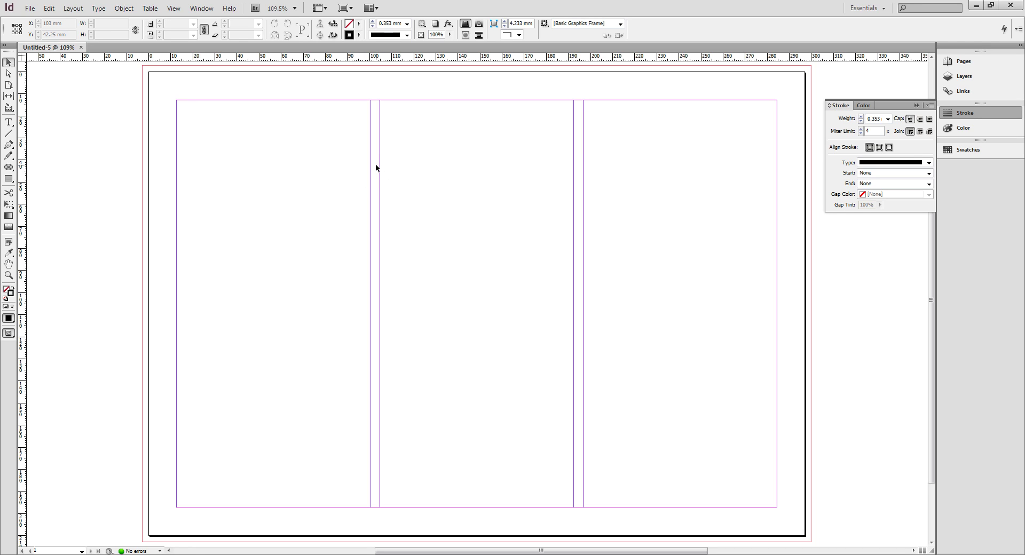
pyautogui.click(173, 8)
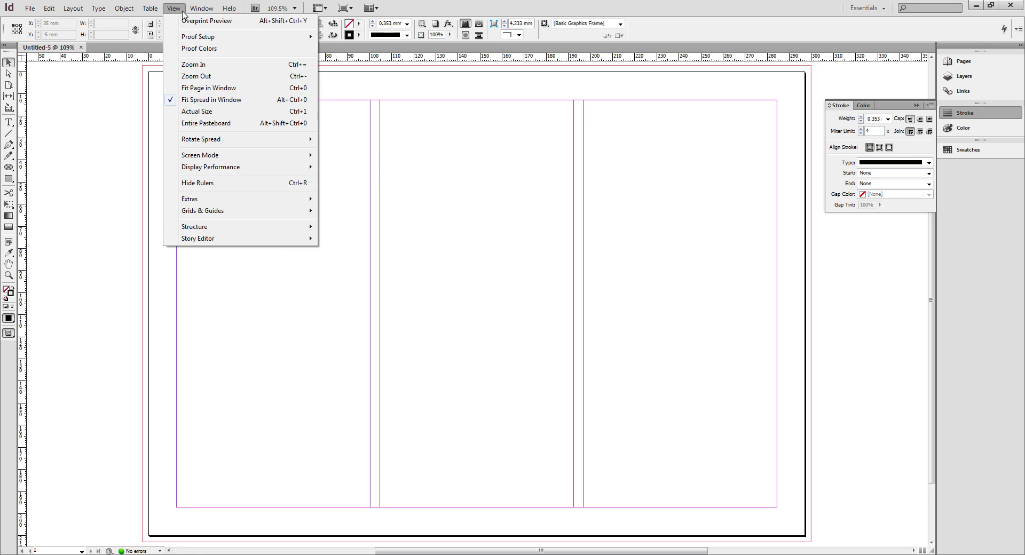
pyautogui.moveTo(213, 212)
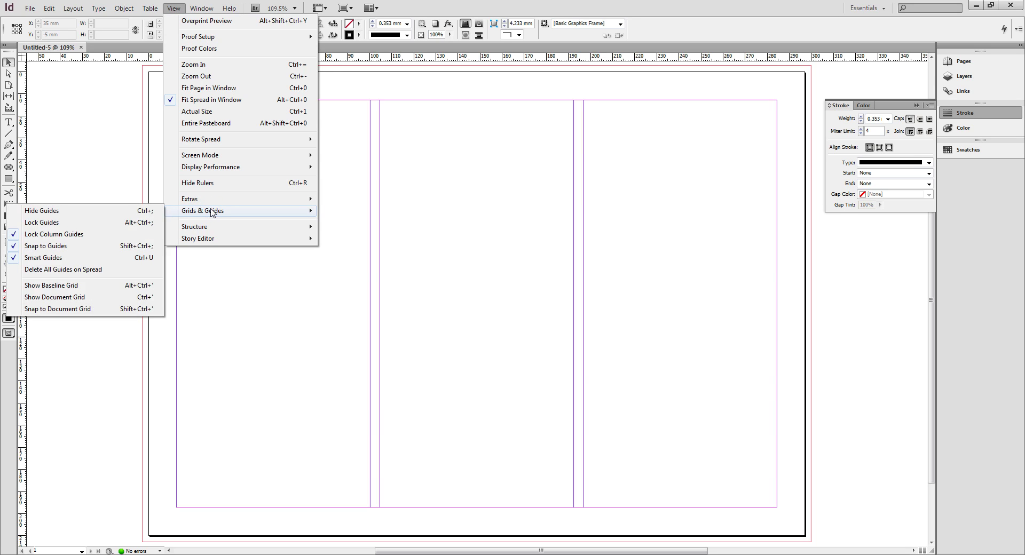
pyautogui.click(73, 264)
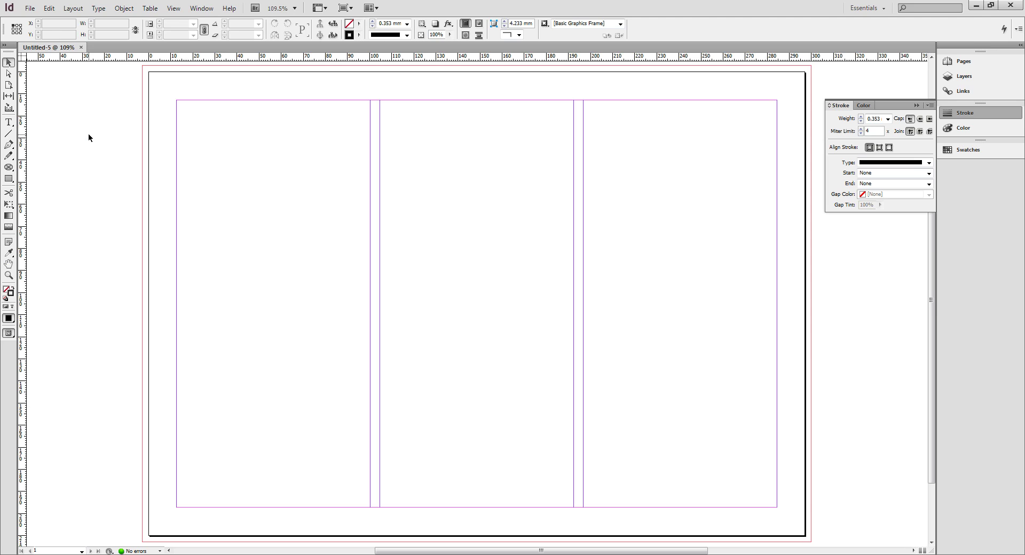
# Create a 70 × 70 mm circular frame with the Ellipse Frame Tool
pyautogui.click(12, 168)
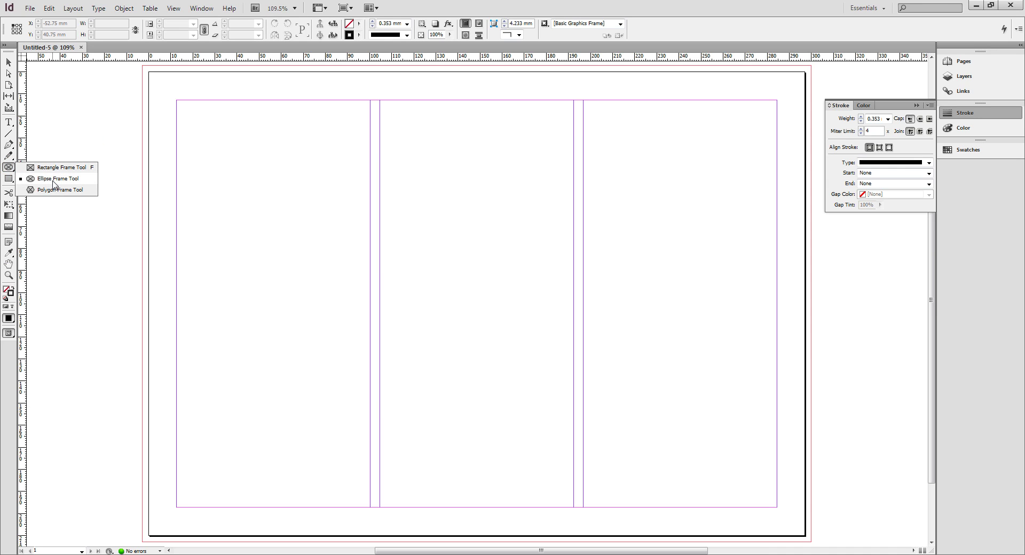
pyautogui.click(51, 179)
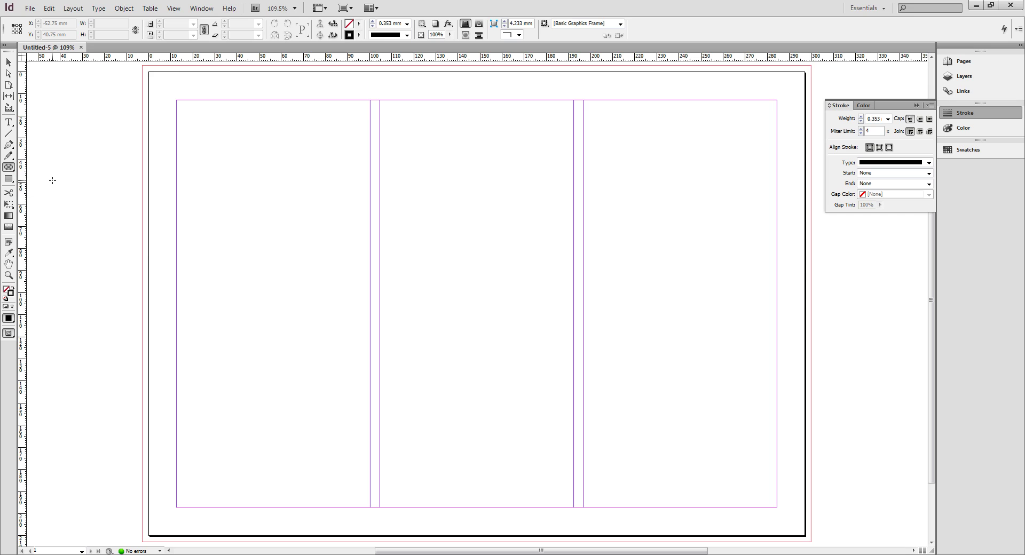
pyautogui.click(233, 169)
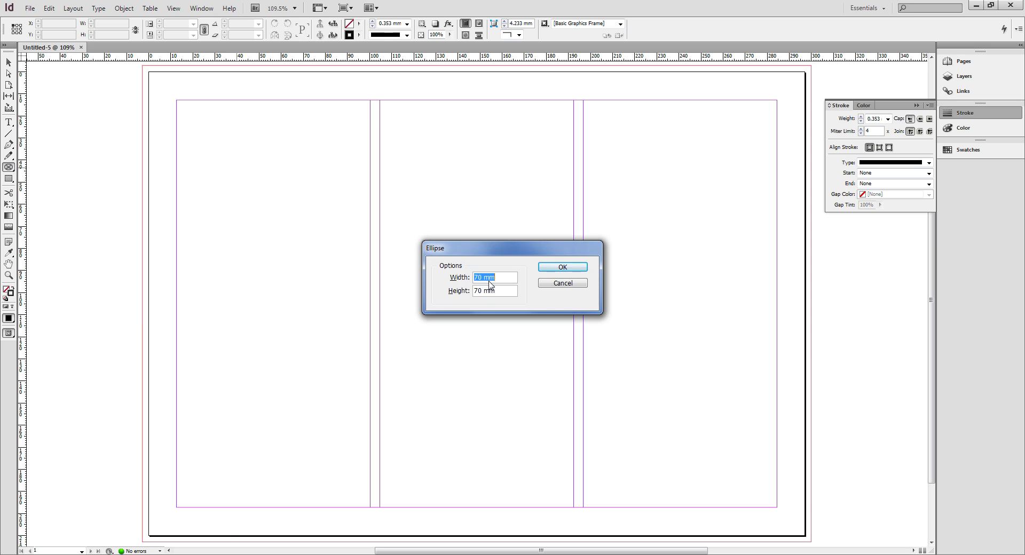
pyautogui.click(551, 268)
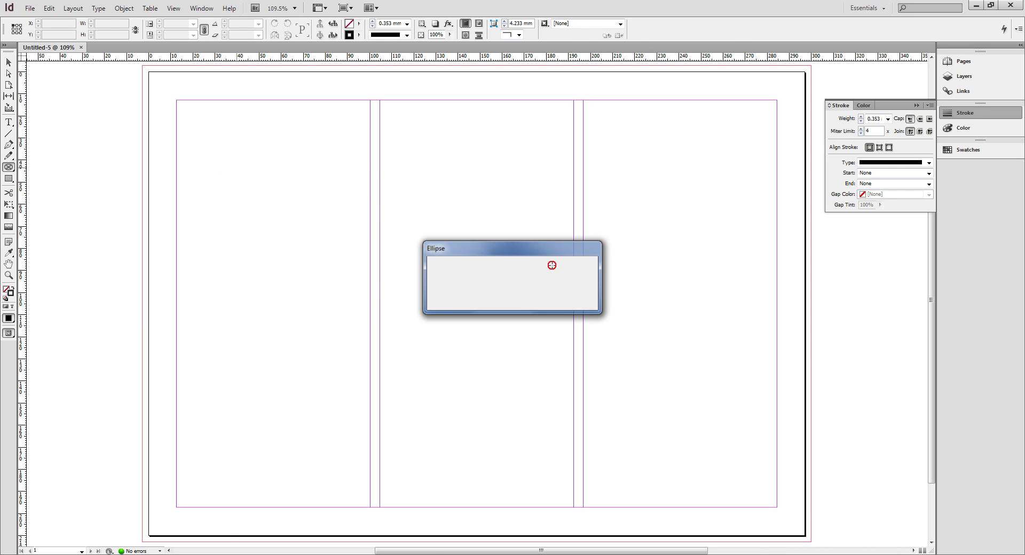
# Move the circle to the left column's top margin and Alt-drag a copy into the middle column
pyautogui.click(9, 63)
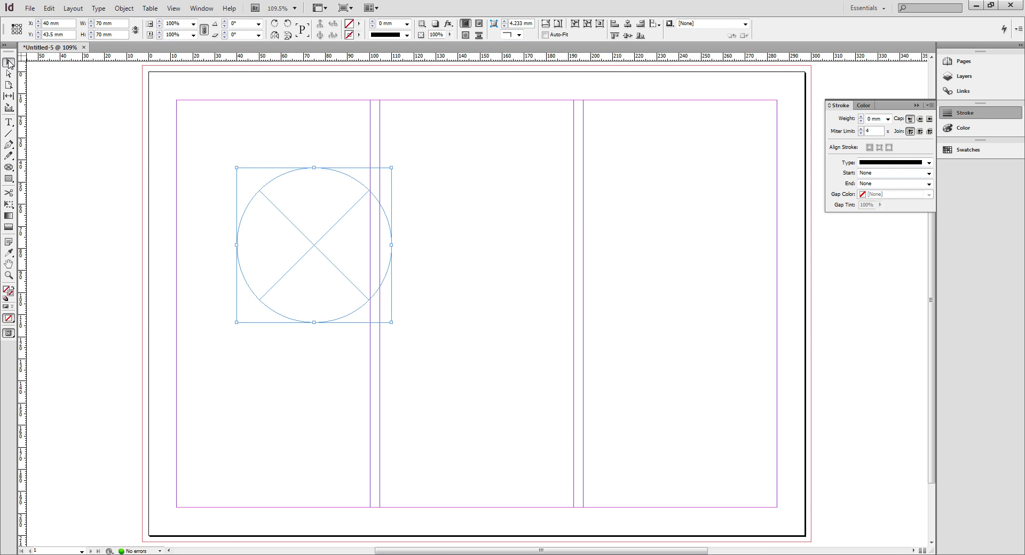
pyautogui.moveTo(323, 243); pyautogui.dragTo(279, 183)
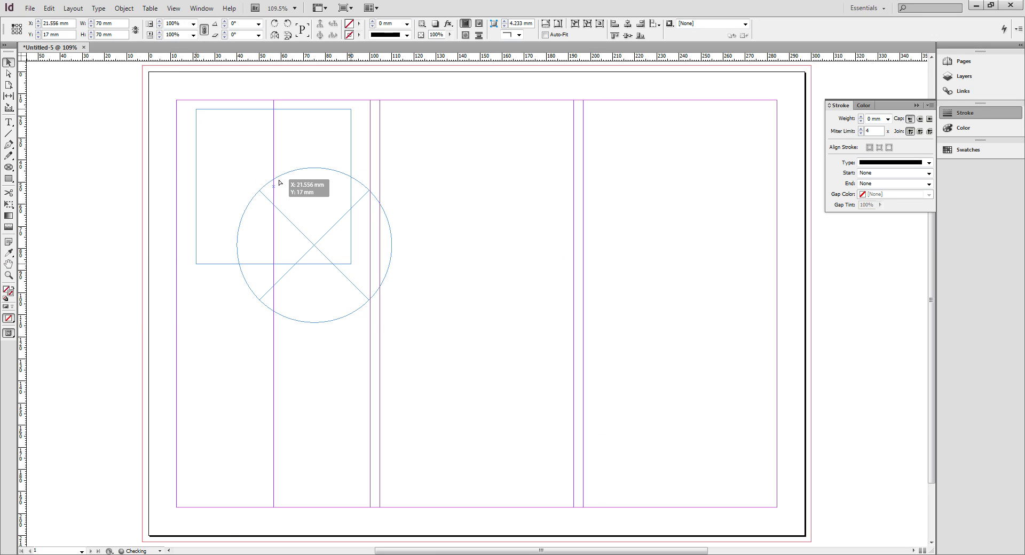
pyautogui.moveTo(280, 182); pyautogui.dragTo(278, 175)
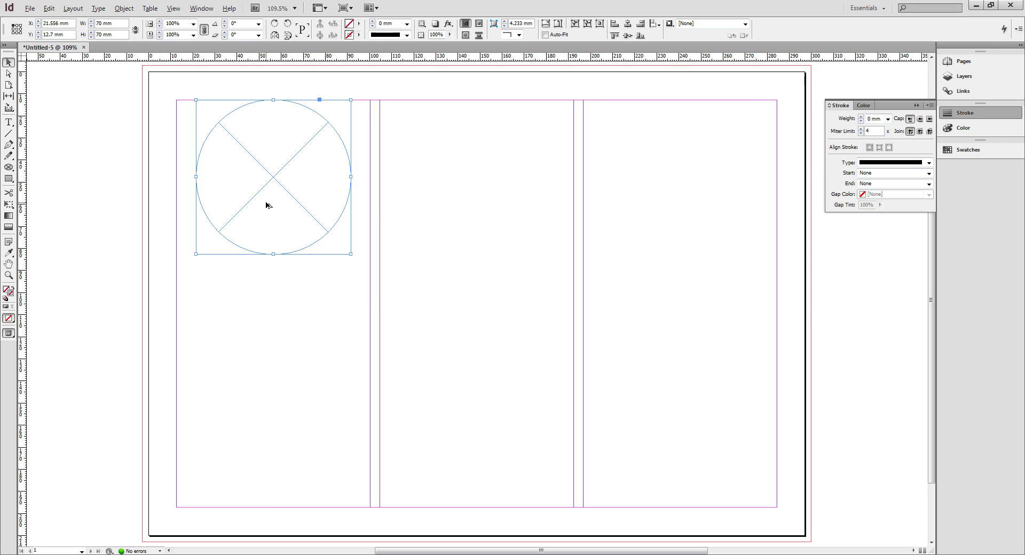
pyautogui.moveTo(270, 197); pyautogui.dragTo(674, 199)
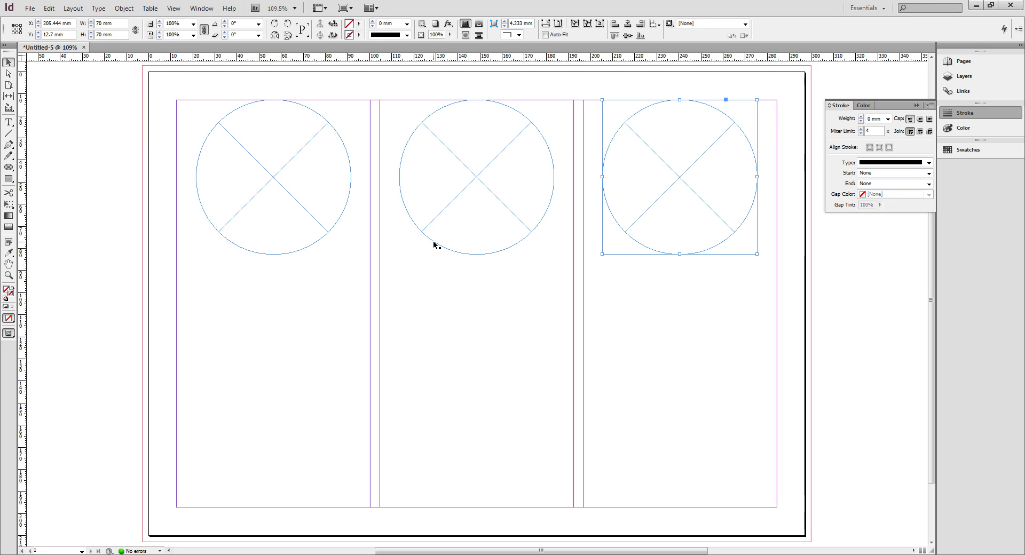
# Place the 'hair style' photo into the left circle frame
pyautogui.click(275, 255)
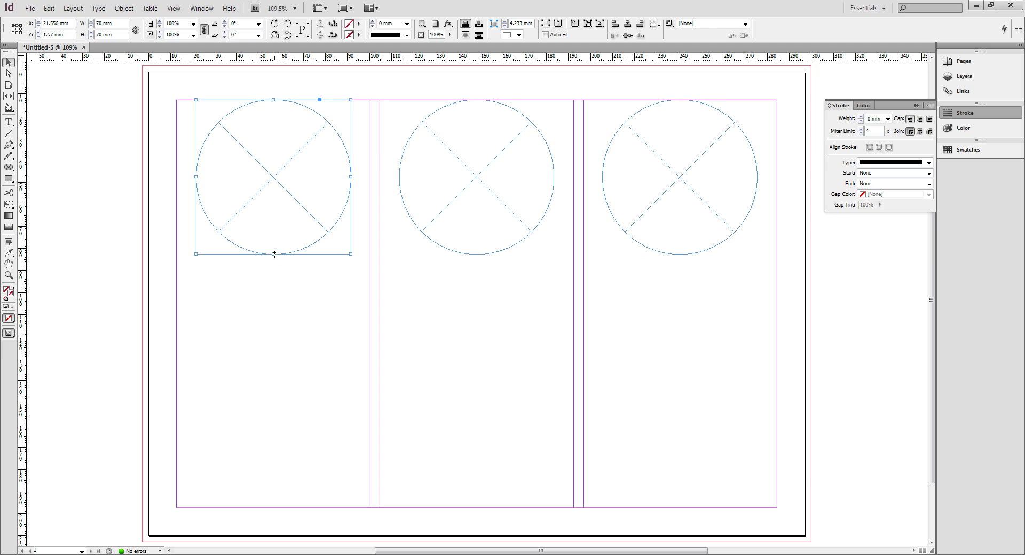
pyautogui.click(34, 12)
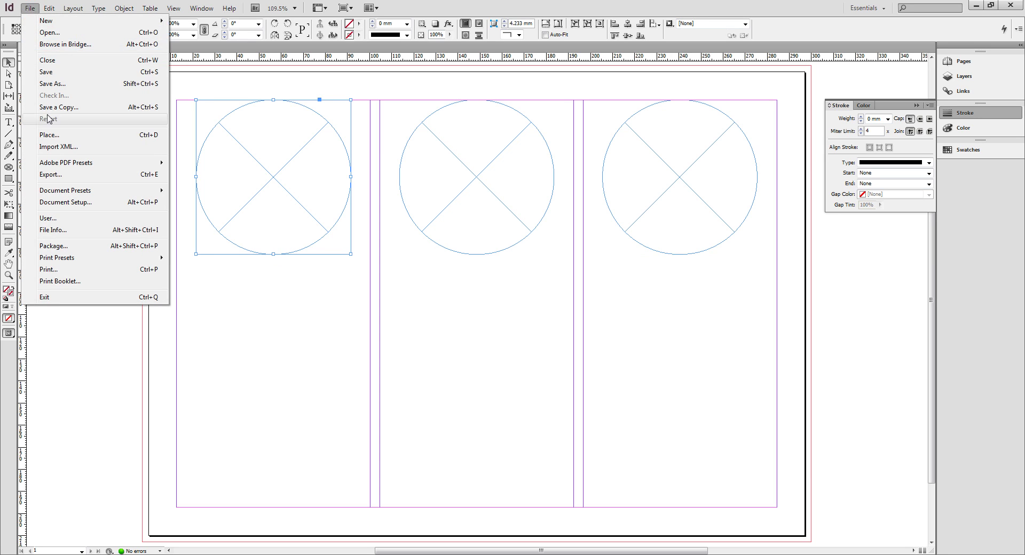
pyautogui.click(48, 134)
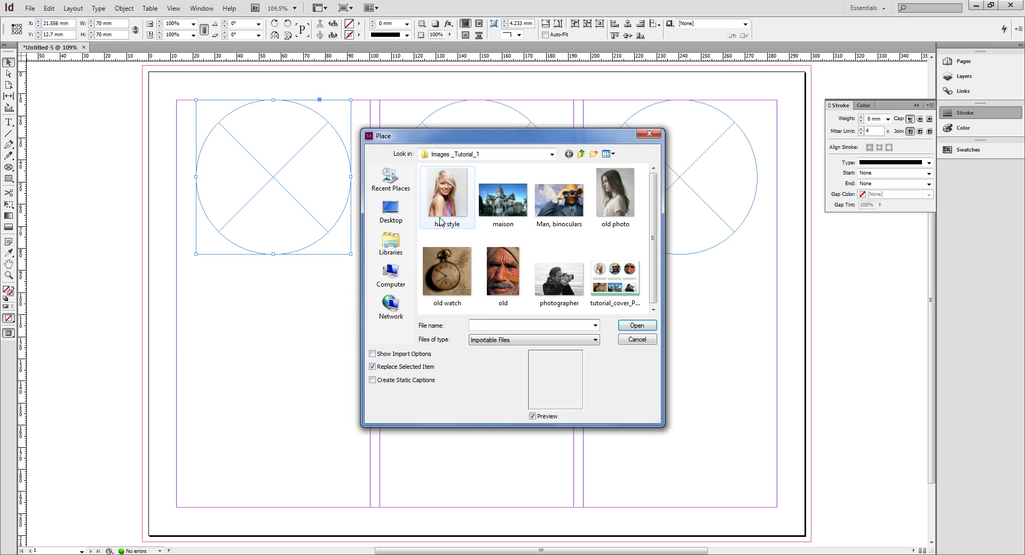
pyautogui.click(440, 221)
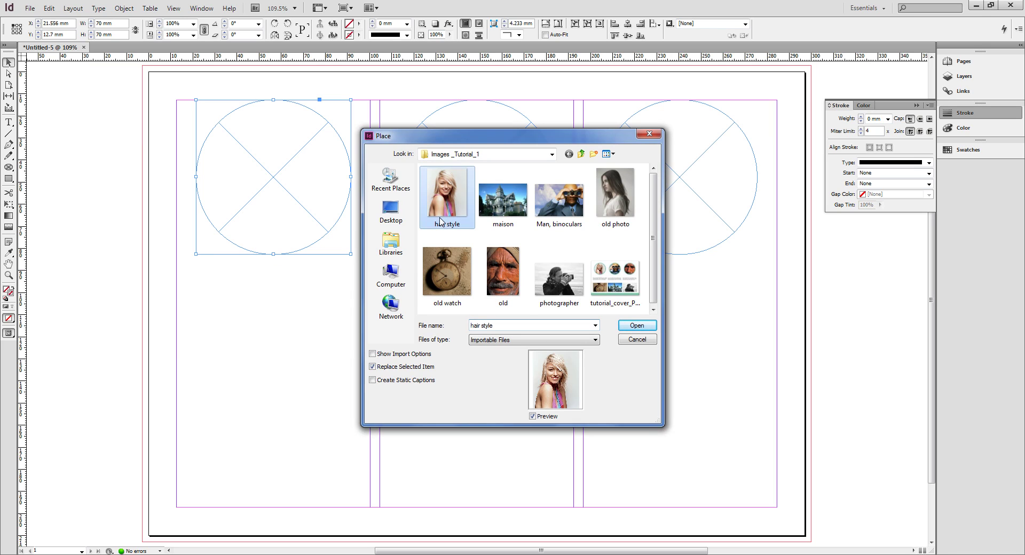
pyautogui.click(625, 327)
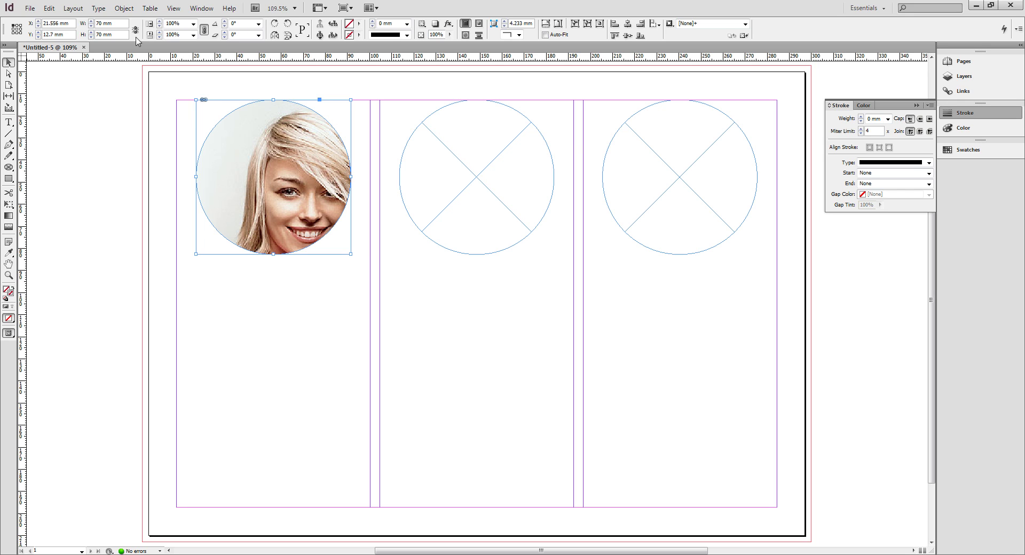
# Fit the hair style photo with Object > Fitting > Fill Frame Proportionally
pyautogui.click(124, 8)
pyautogui.moveTo(138, 193)
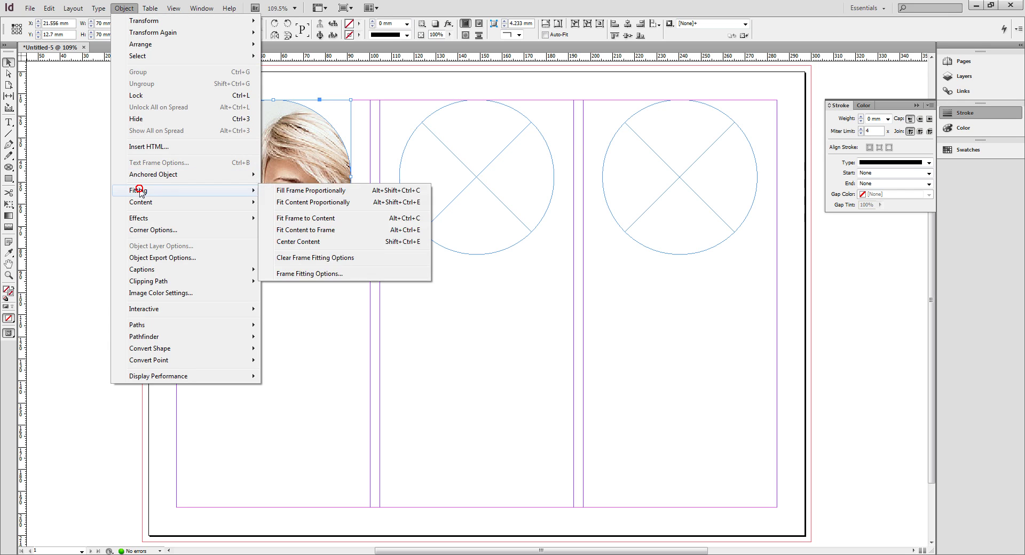
pyautogui.click(298, 197)
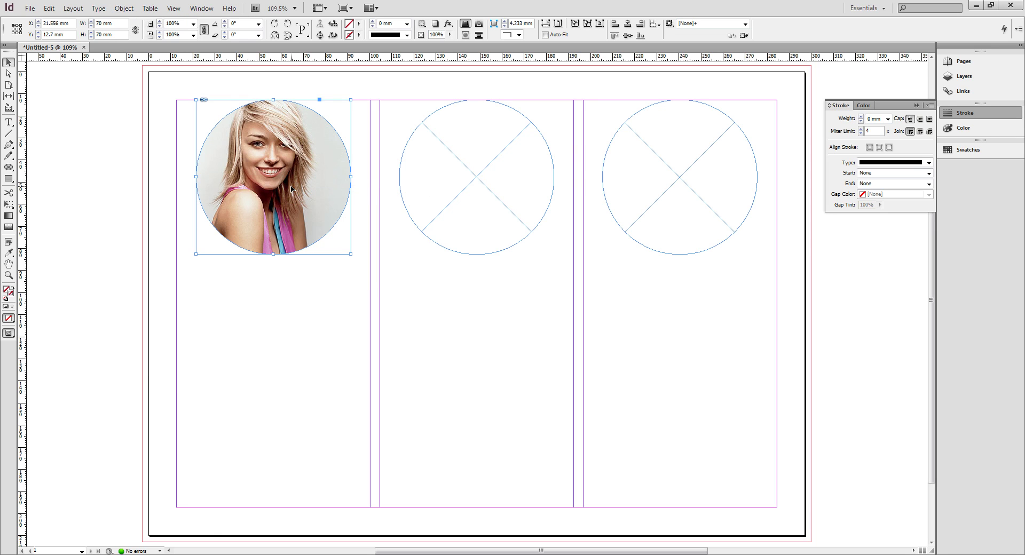
pyautogui.click(467, 173)
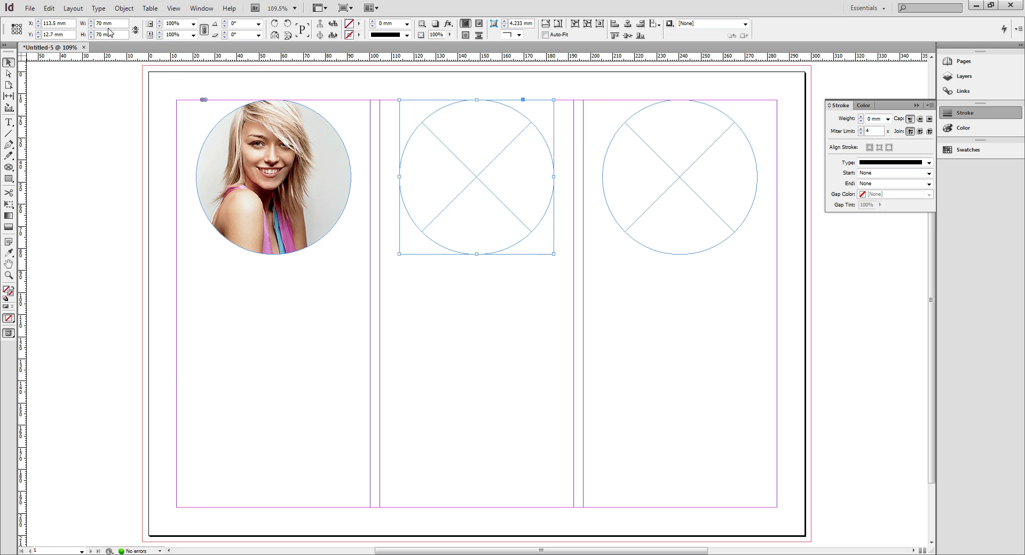
# Place the 'Man, binoculars' photo in the middle circle and fill the frame proportionally
pyautogui.click(30, 8)
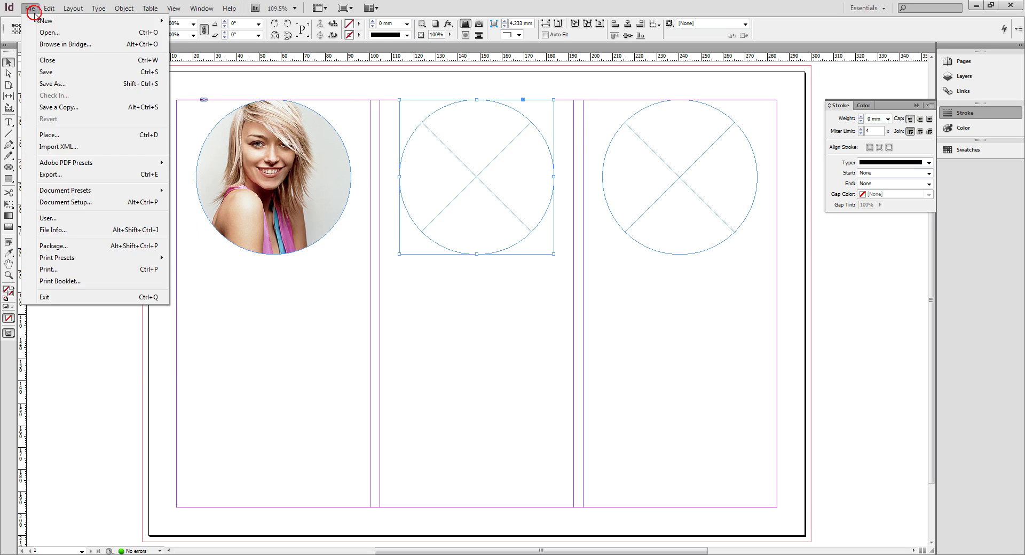
pyautogui.click(49, 135)
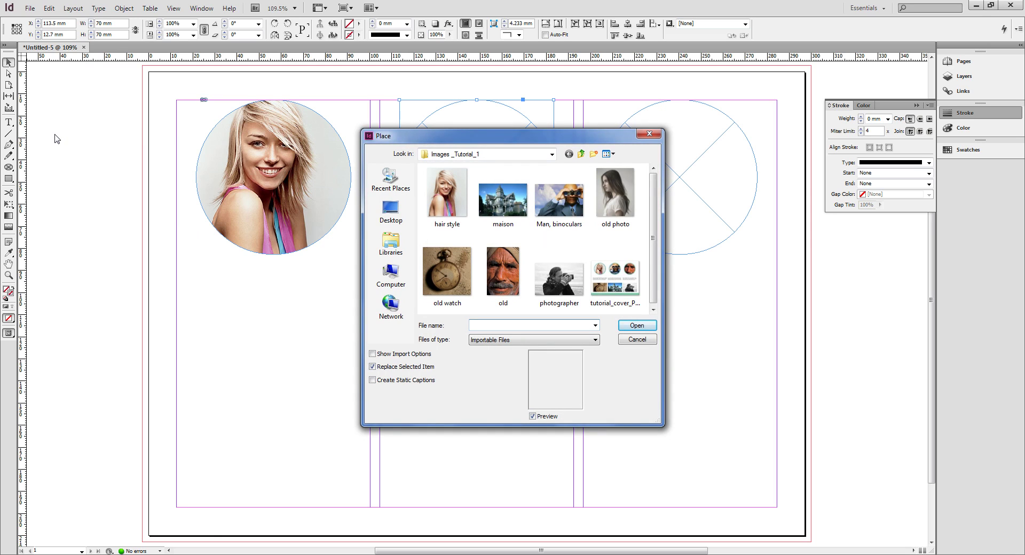
pyautogui.click(558, 213)
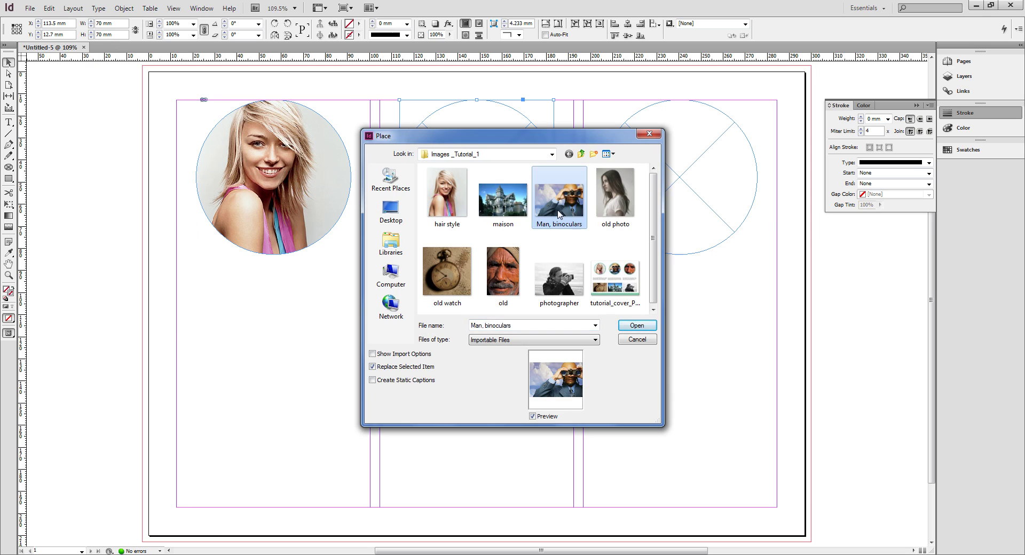
pyautogui.click(636, 326)
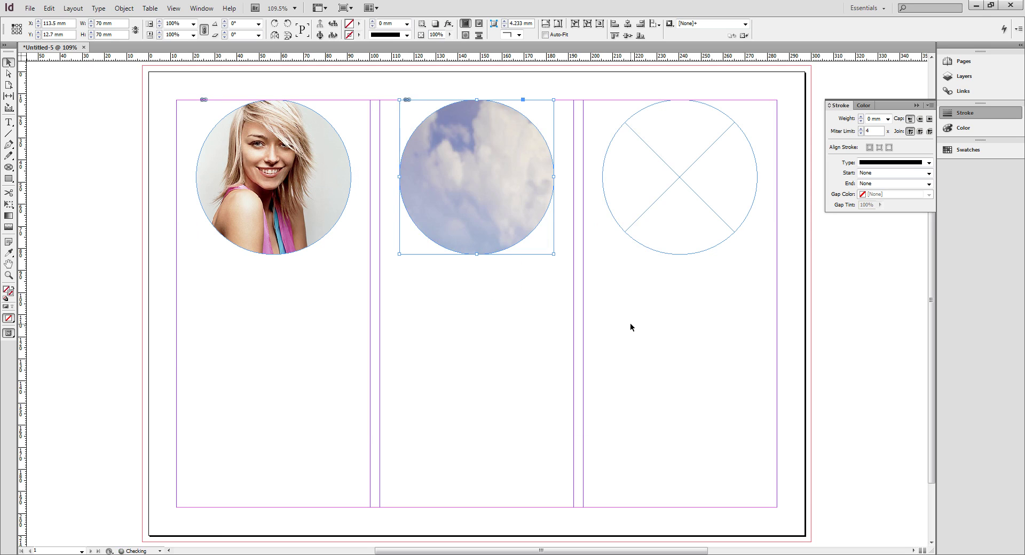
pyautogui.rightClick(500, 209)
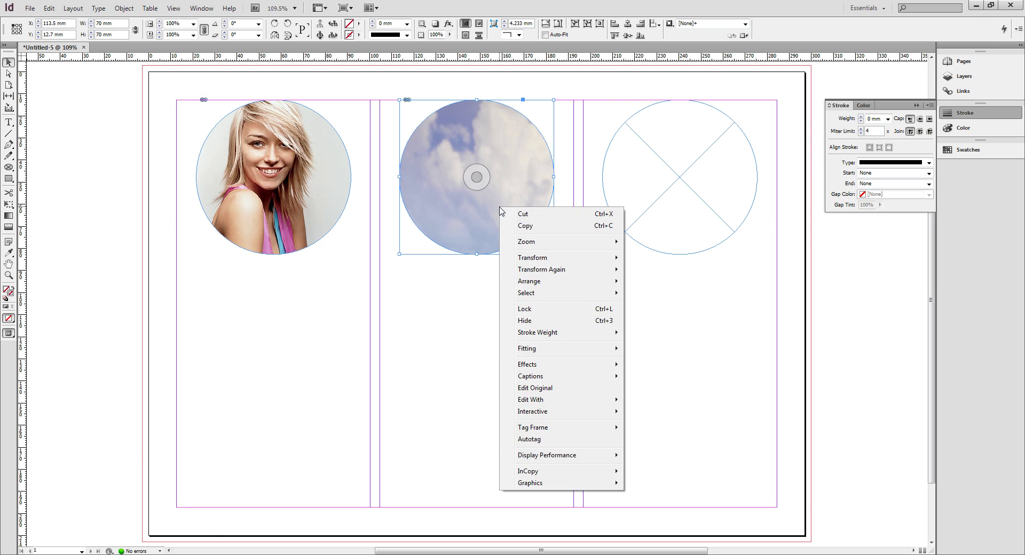
pyautogui.moveTo(560, 349)
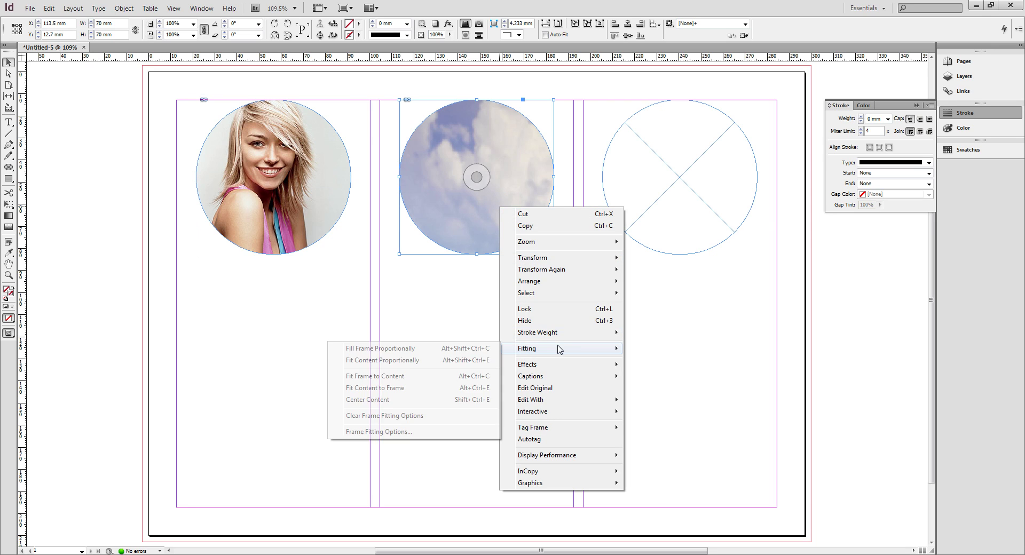
pyautogui.click(417, 350)
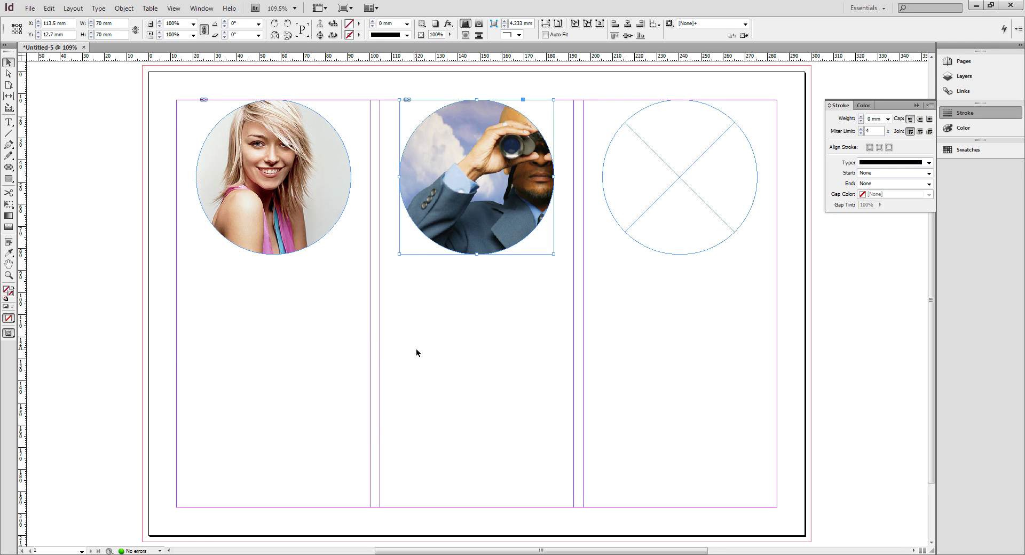
# Reposition the binoculars photo inside the circle and enlarge it to cover the frame
pyautogui.moveTo(479, 179)
pyautogui.moveTo(480, 178)
pyautogui.mouseDown()
pyautogui.moveTo(459, 179)
pyautogui.moveTo(469, 173)
pyautogui.moveTo(467, 185)
pyautogui.mouseUp()
pyautogui.click(467, 185)
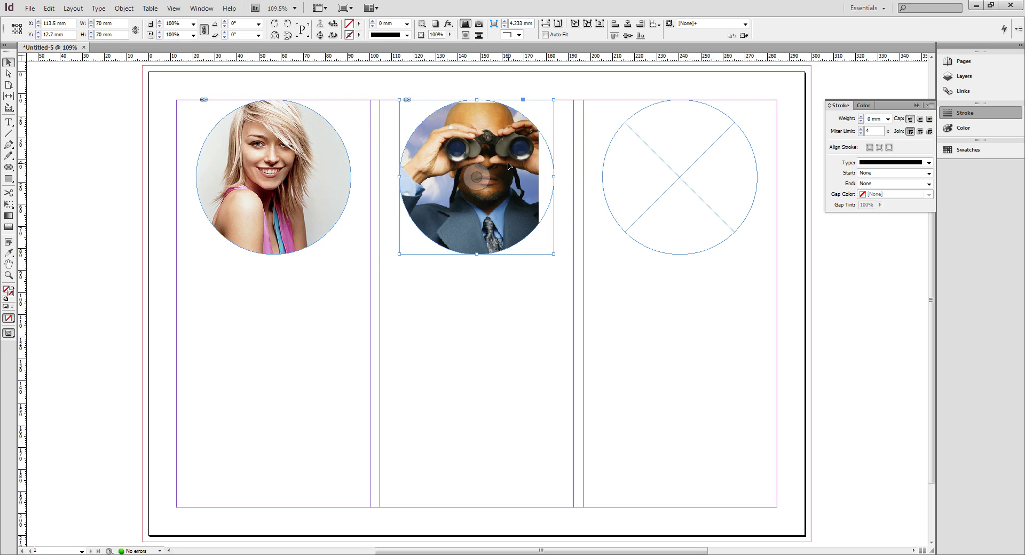
pyautogui.moveTo(477, 177); pyautogui.dragTo(477, 184)
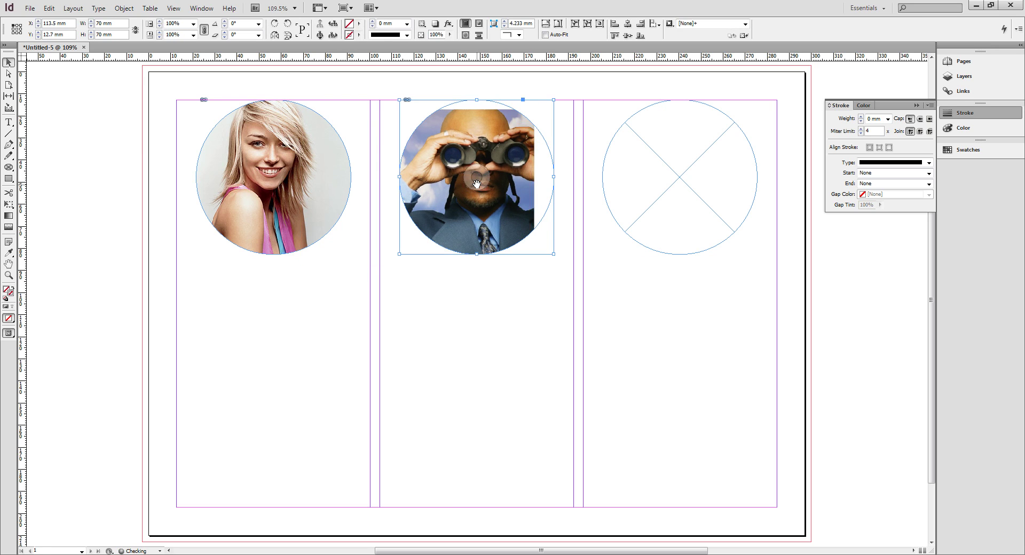
pyautogui.click(477, 181)
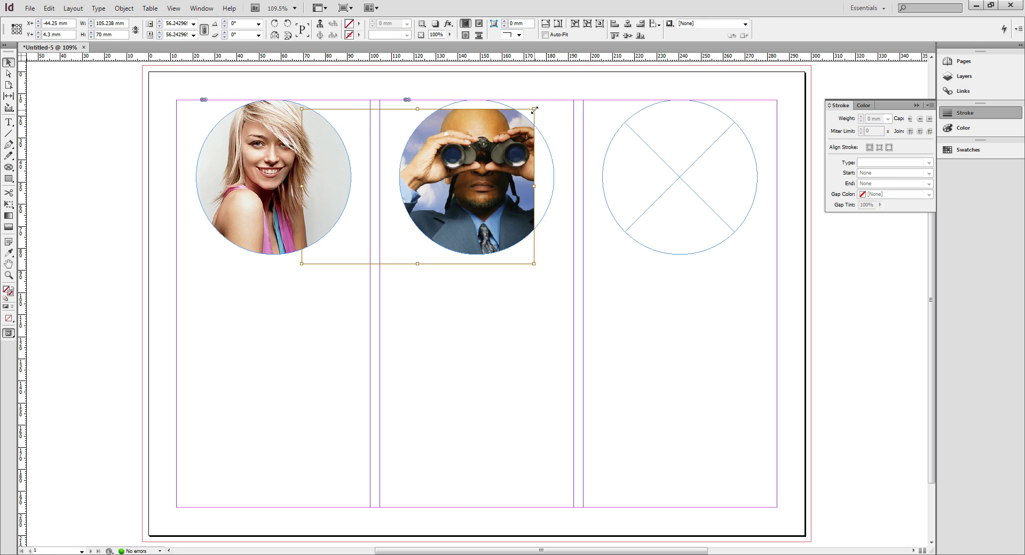
pyautogui.moveTo(535, 110); pyautogui.dragTo(555, 97)
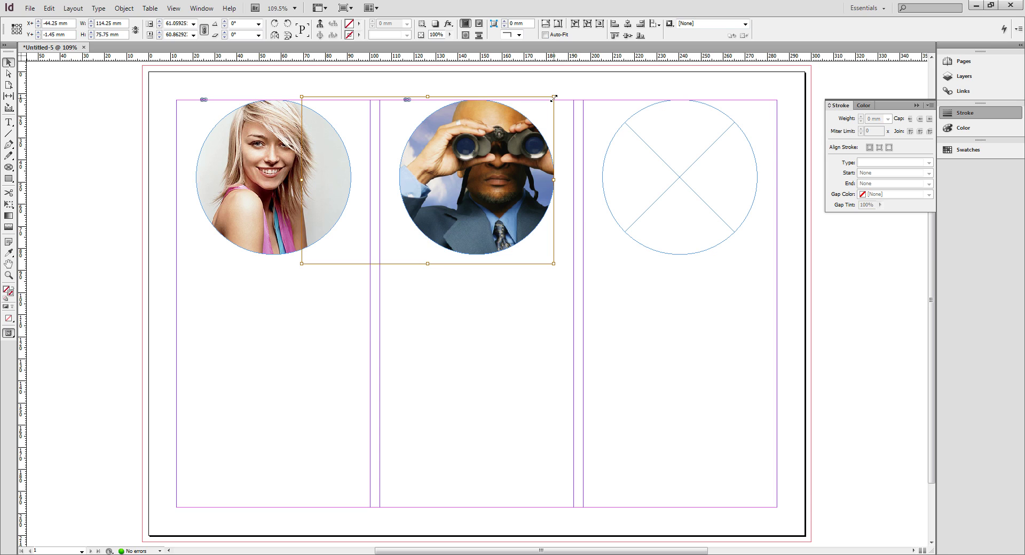
pyautogui.click(509, 293)
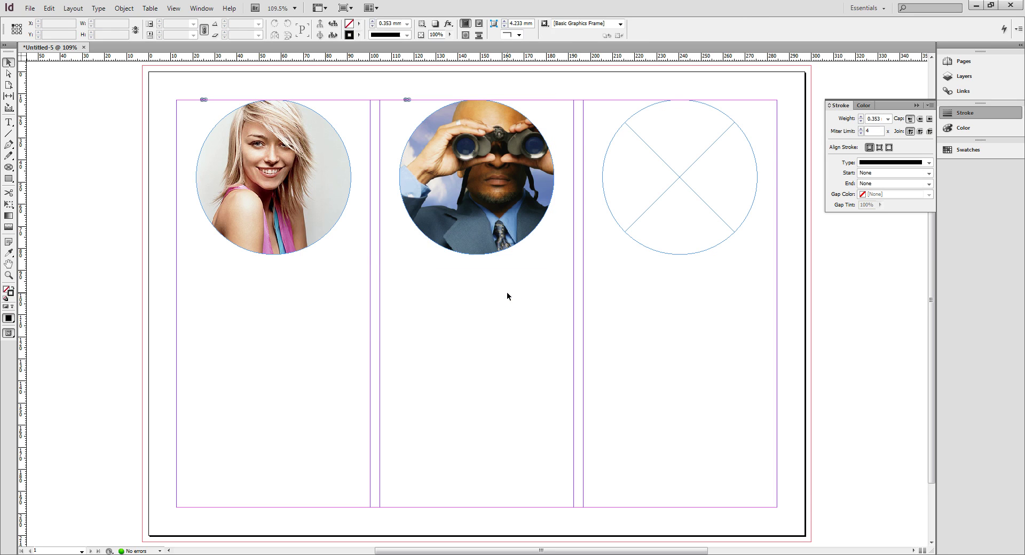
pyautogui.click(649, 209)
# Place the 'old' photo in the right circle and apply Fill Frame Proportionally
pyautogui.click(29, 8)
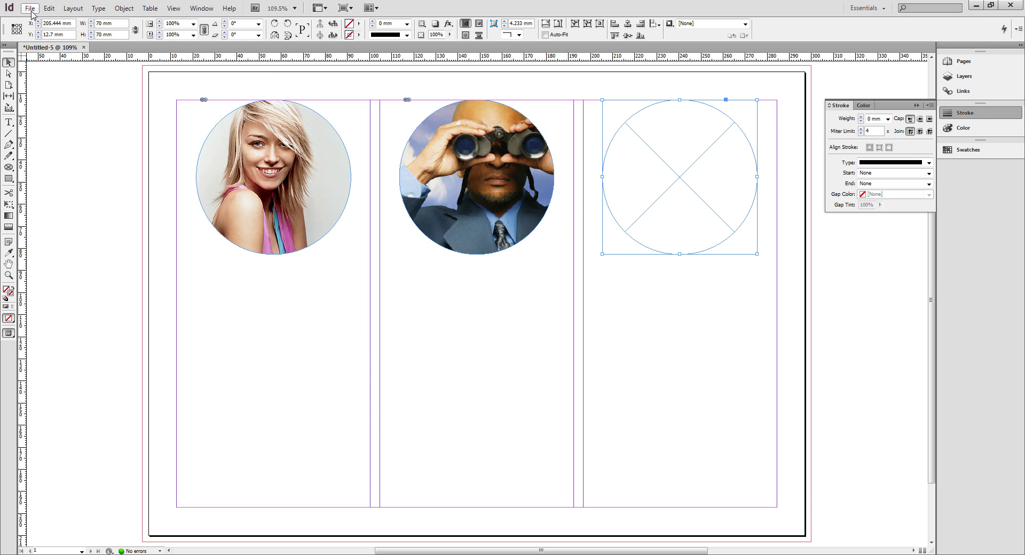
pyautogui.click(48, 134)
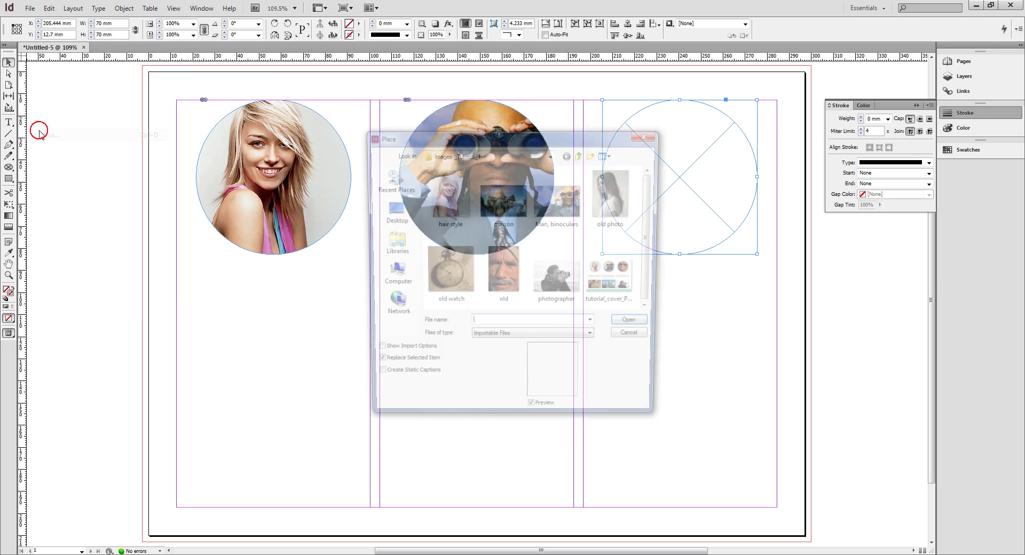
pyautogui.click(505, 283)
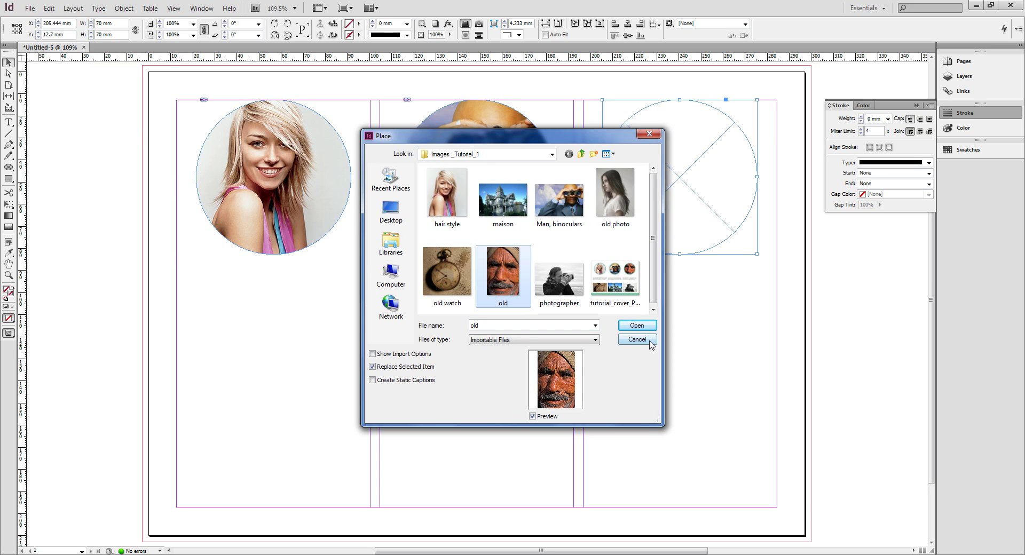
pyautogui.click(638, 326)
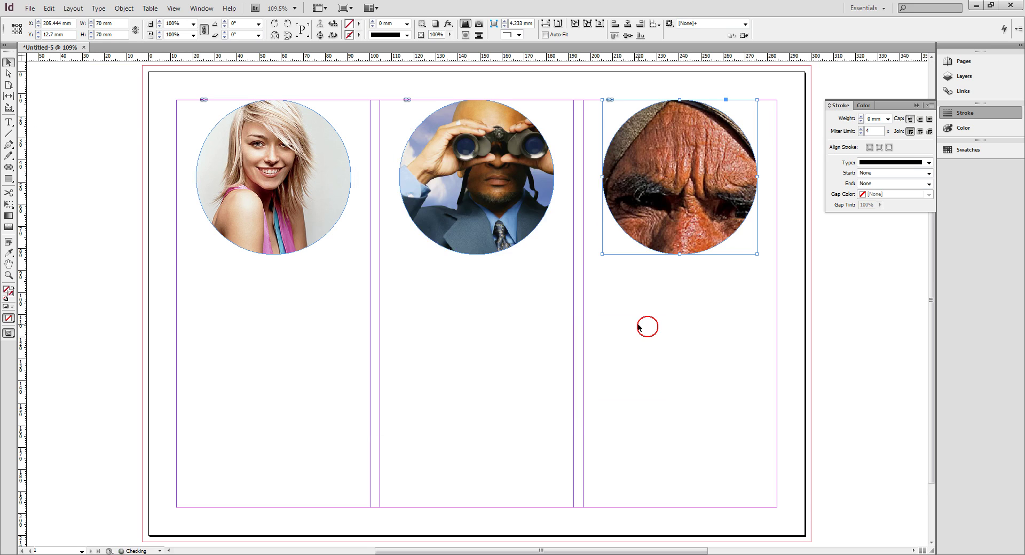
pyautogui.rightClick(708, 223)
pyautogui.moveTo(748, 363)
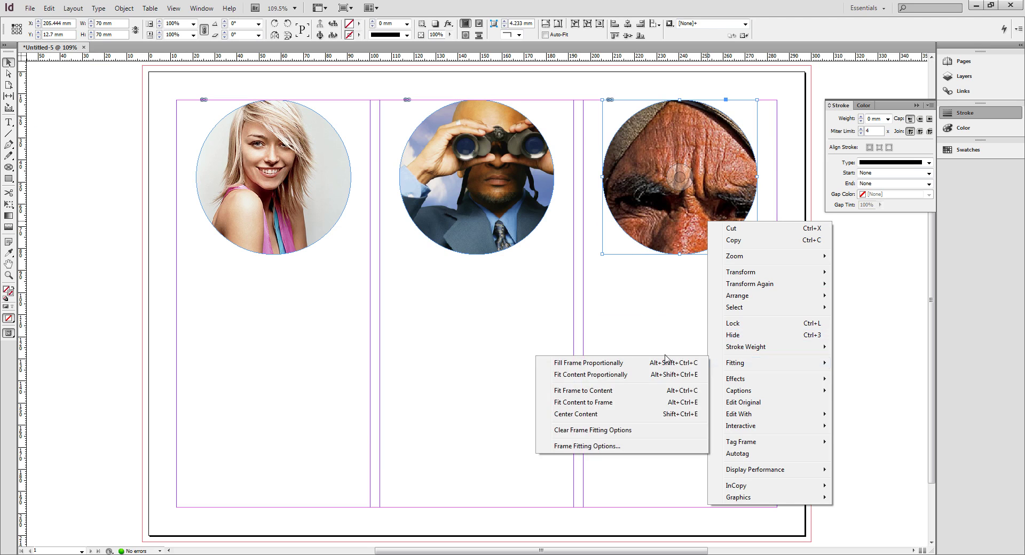
pyautogui.click(602, 365)
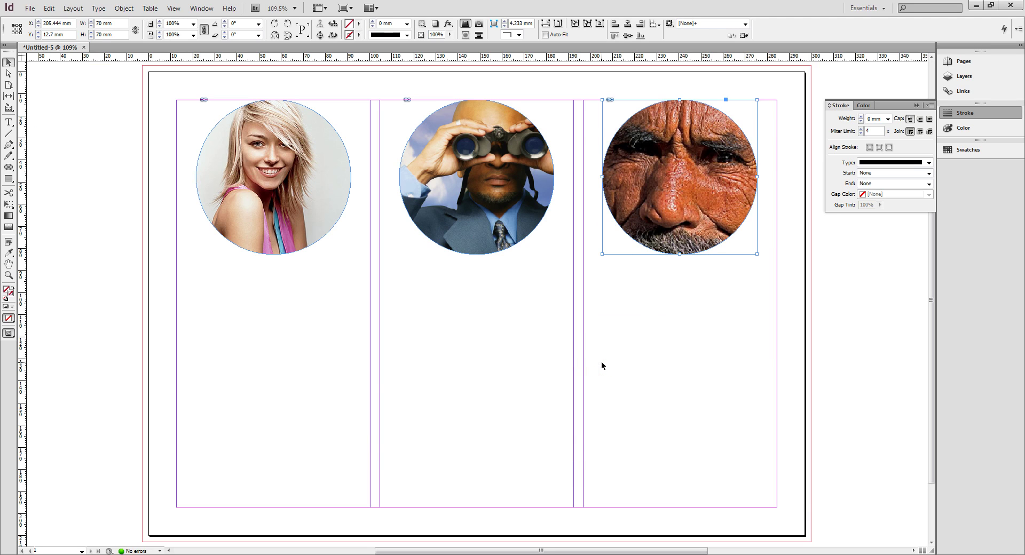
pyautogui.click(684, 327)
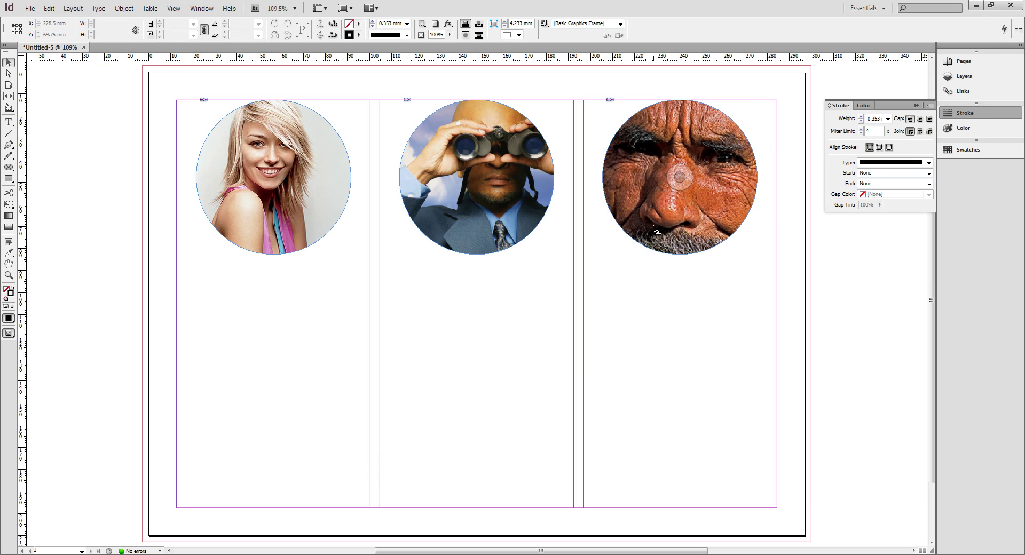
# Give the left circle a 3 mm stroke weight
pyautogui.click(320, 239)
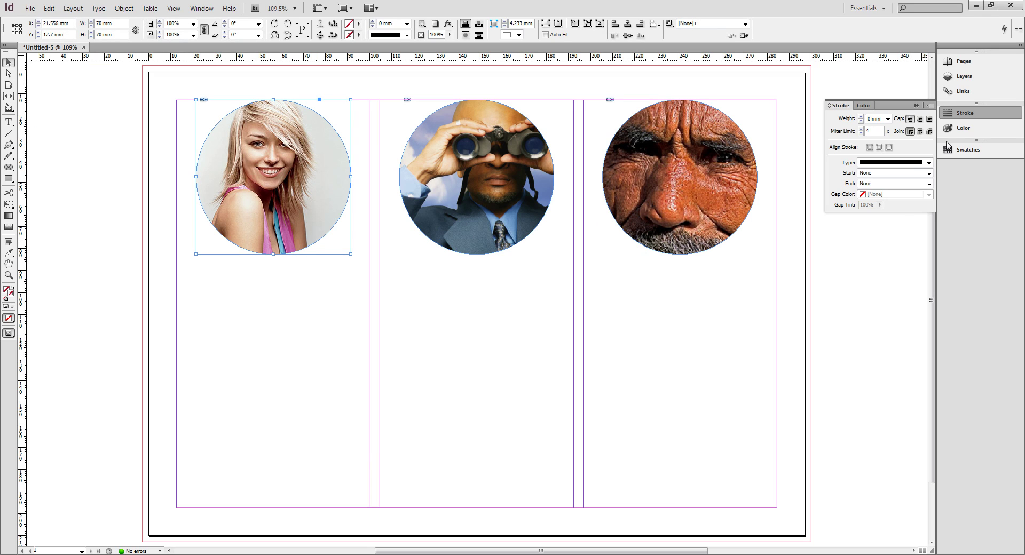
pyautogui.click(947, 113)
pyautogui.click(947, 114)
pyautogui.click(889, 119)
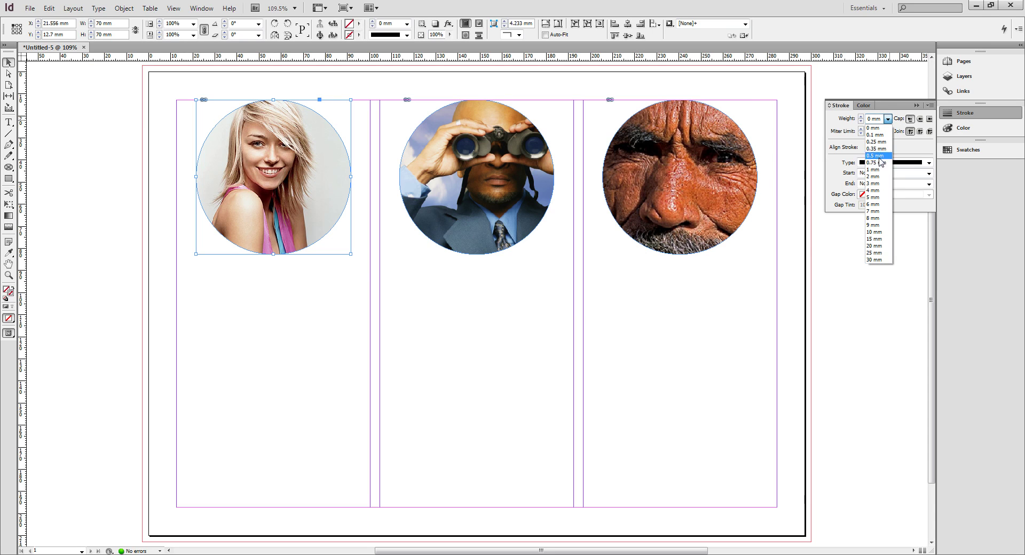
pyautogui.click(877, 183)
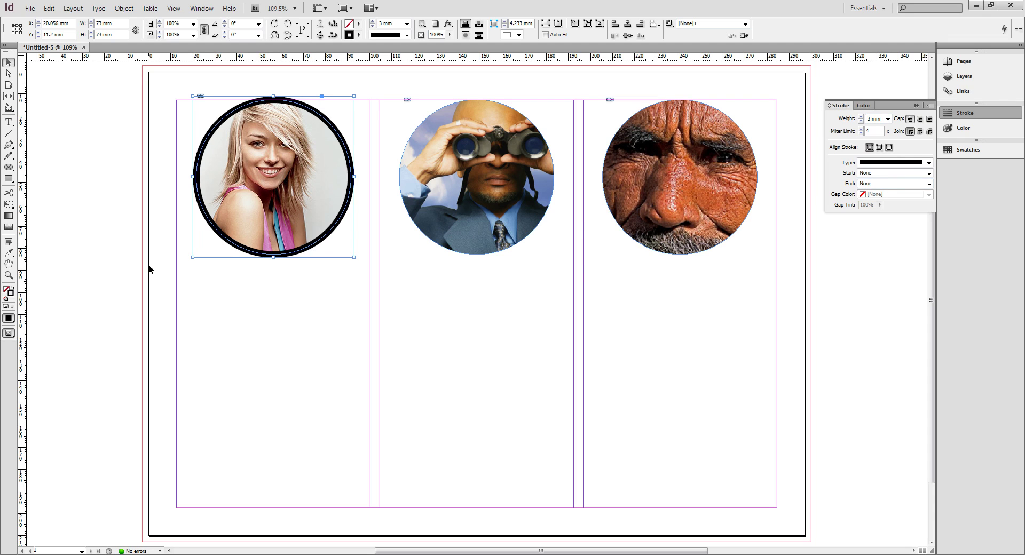
# Colour the left circle's stroke teal: C 46, M 0, Y 32, K 0
pyautogui.doubleClick(10, 294)
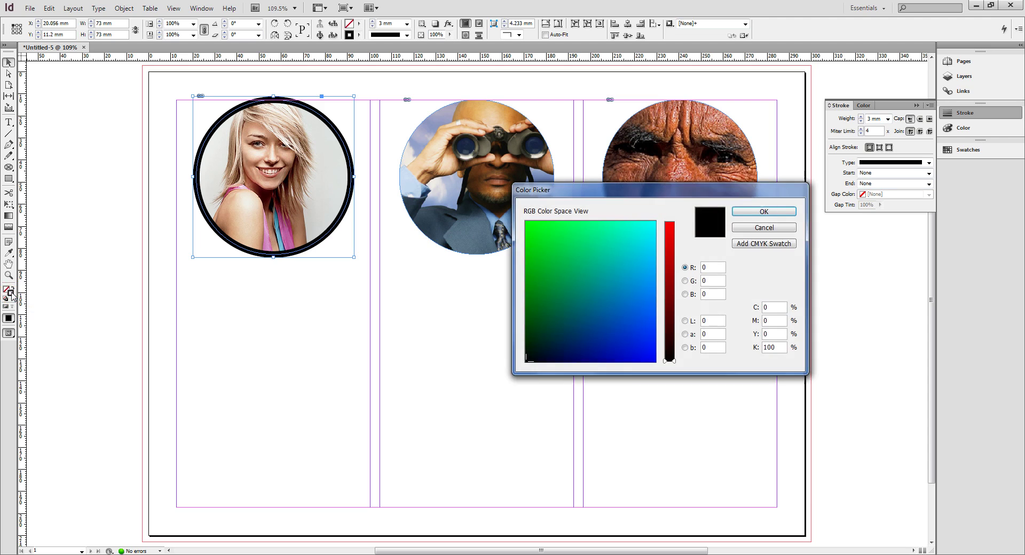
pyautogui.click(765, 308)
pyautogui.write('46')
pyautogui.doubleClick(776, 333)
pyautogui.doubleClick(778, 347)
pyautogui.write('0')
pyautogui.click(744, 351)
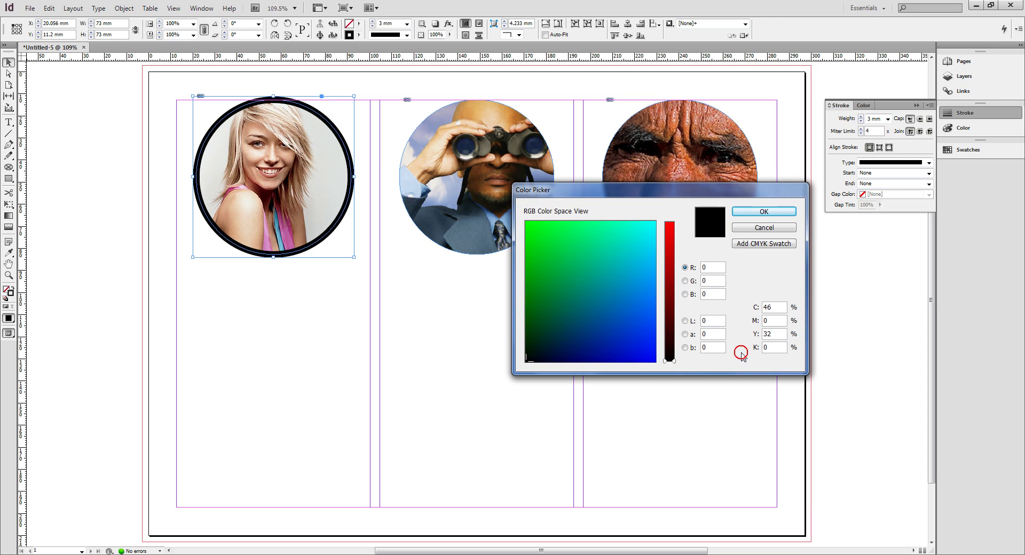
pyautogui.click(764, 212)
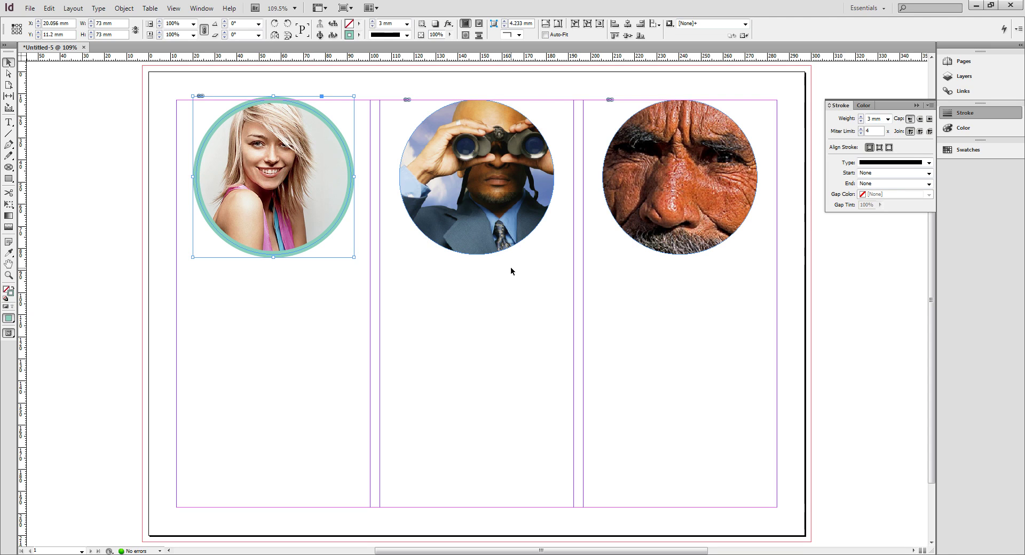
# Set a 3 mm stroke weight on the binoculars and old man circles
pyautogui.click(496, 253)
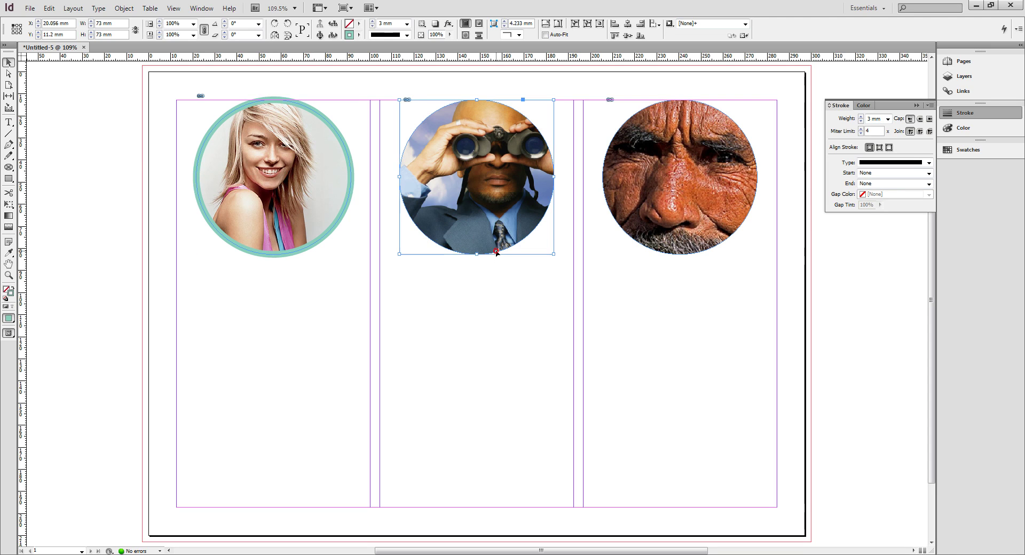
pyautogui.click(889, 119)
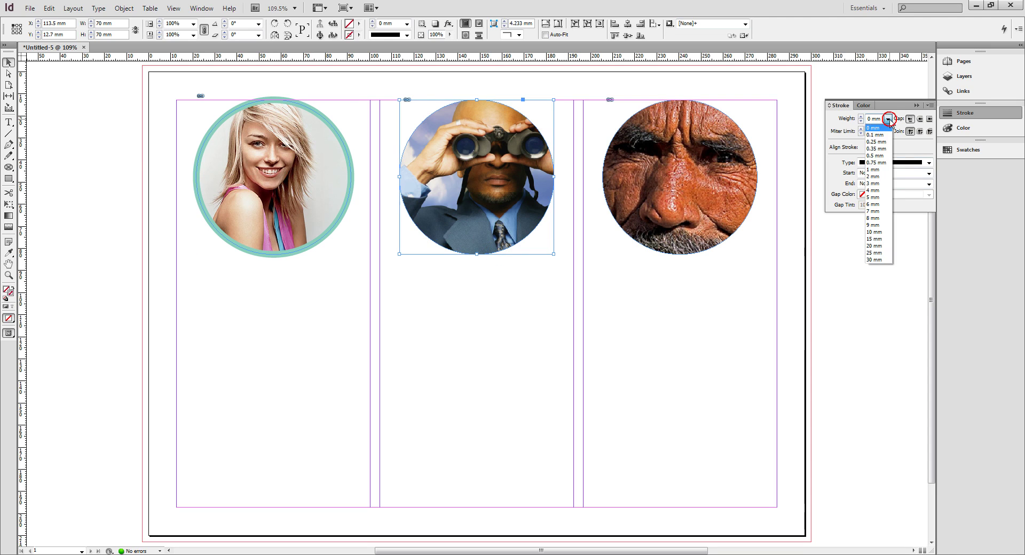
pyautogui.click(876, 184)
pyautogui.click(680, 177)
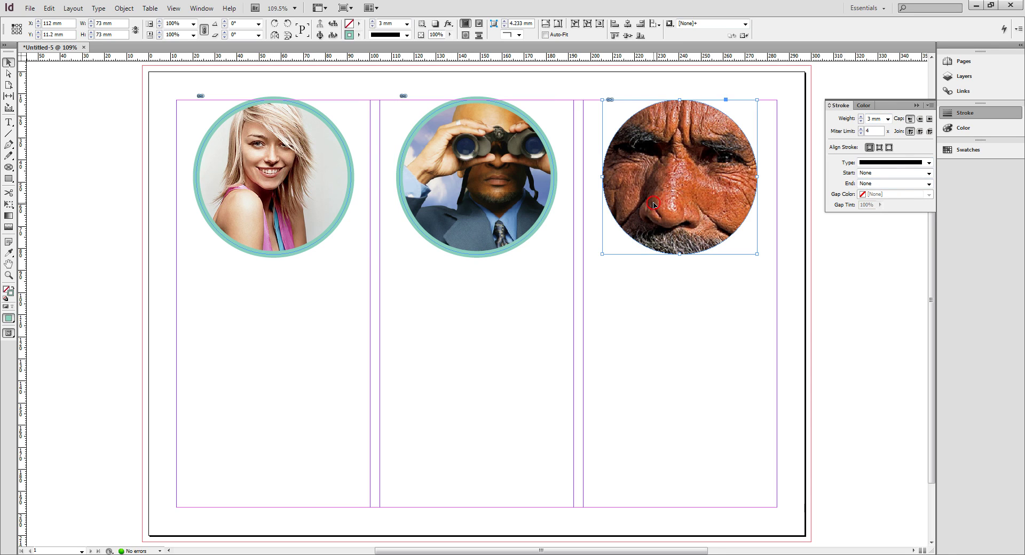
pyautogui.click(888, 119)
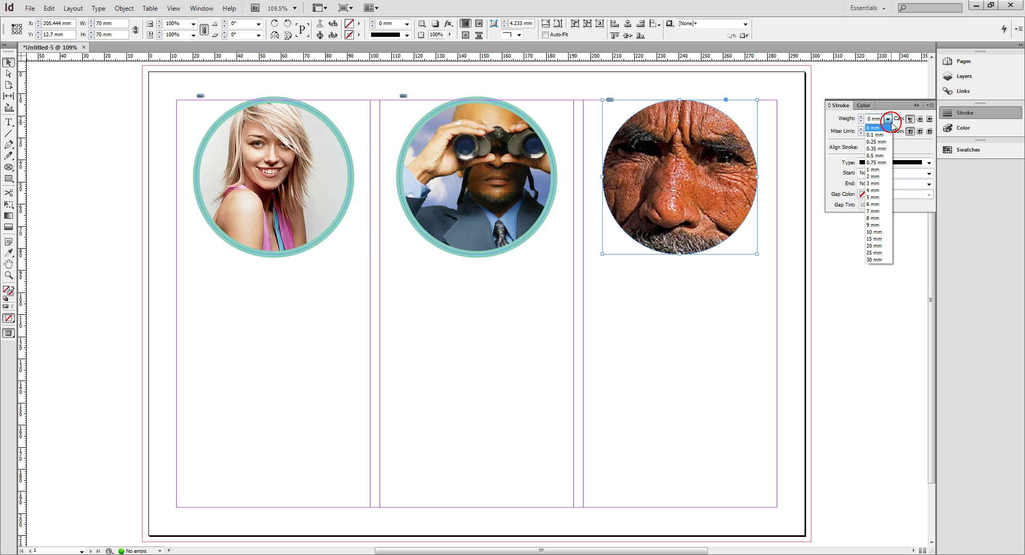
pyautogui.click(875, 184)
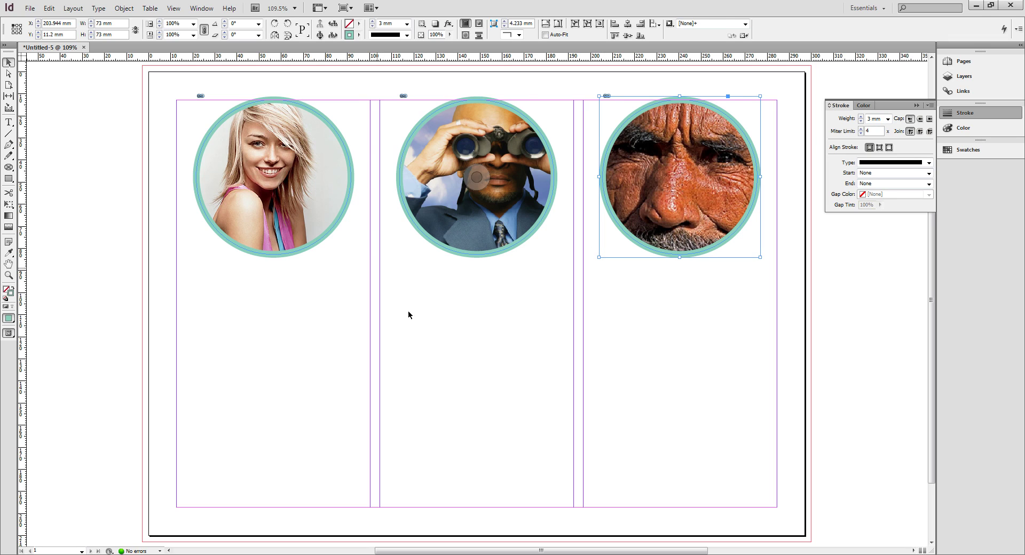
pyautogui.click(452, 327)
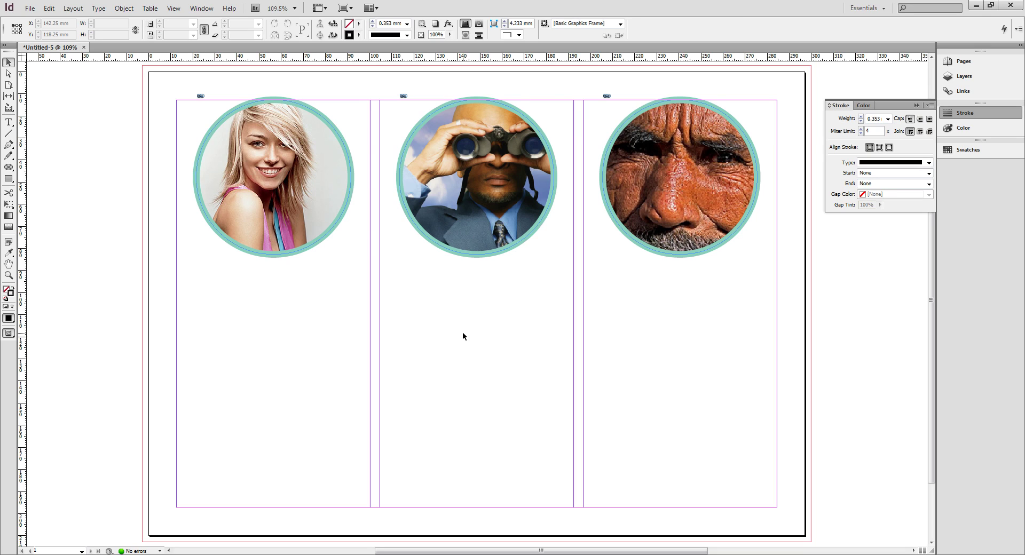
# Draw a text frame below the left photo and size it to 87 × 15 mm
pyautogui.click(8, 123)
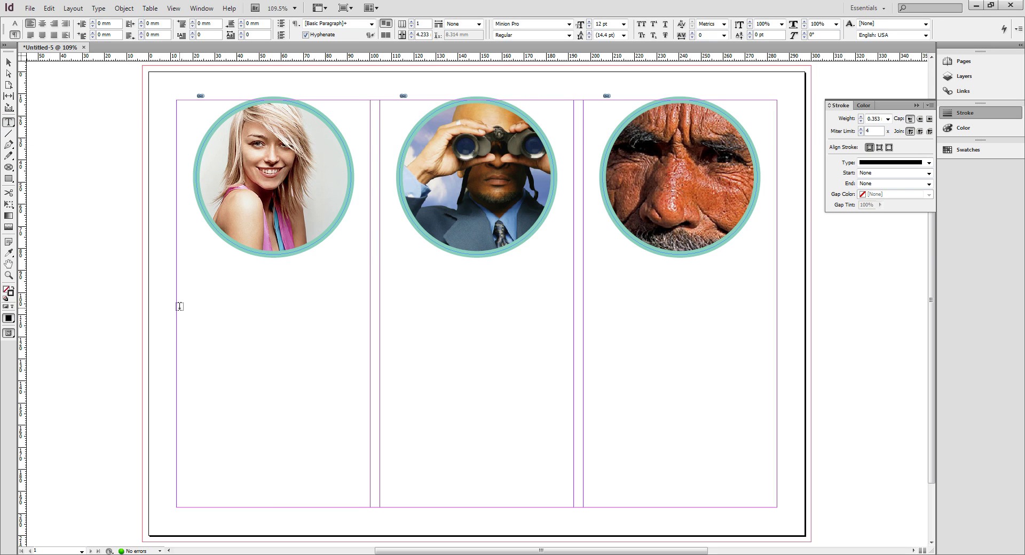
pyautogui.moveTo(179, 309); pyautogui.dragTo(372, 355)
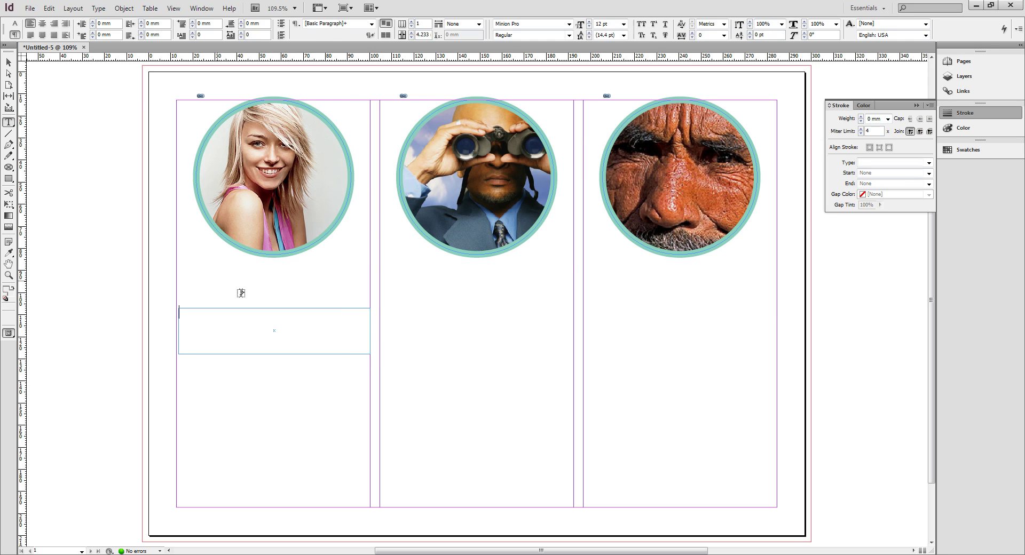
pyautogui.press('Escape')
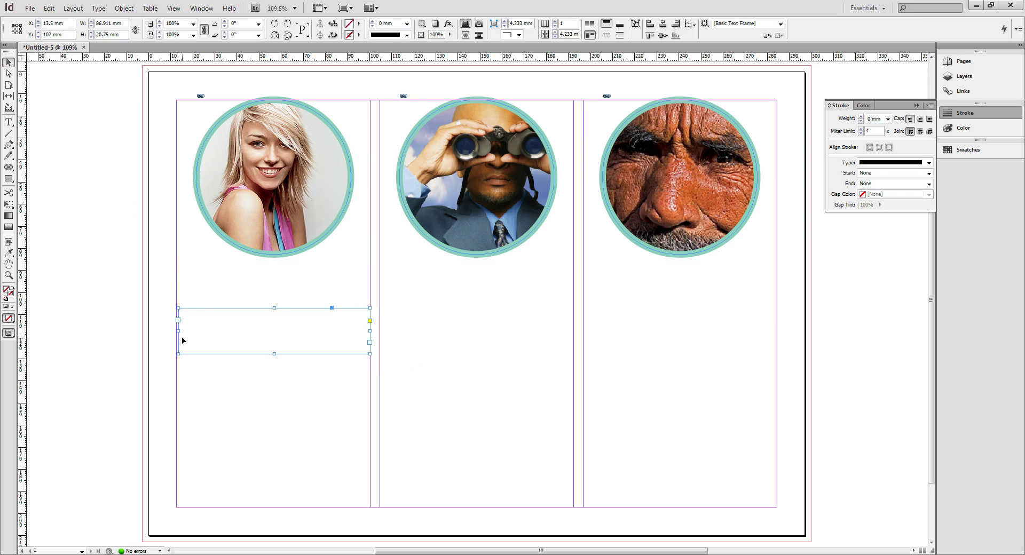
pyautogui.moveTo(178, 330); pyautogui.dragTo(176, 332)
pyautogui.click(123, 23)
pyautogui.write('87')
pyautogui.press('Return')
pyautogui.moveTo(125, 37); pyautogui.dragTo(93, 34)
pyautogui.write('15')
pyautogui.press('Return')
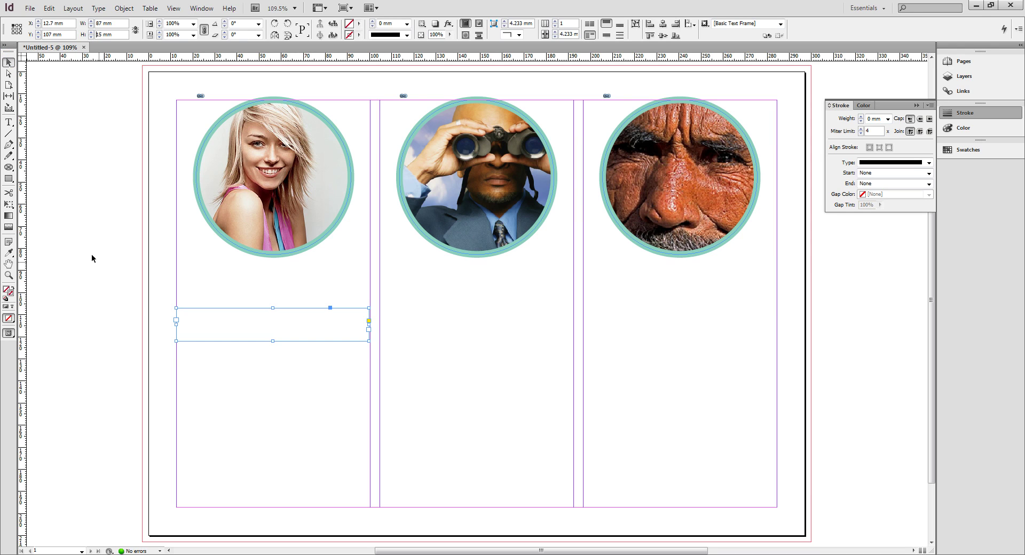
# Fill the text frame with placeholder text from the Type menu
pyautogui.click(9, 122)
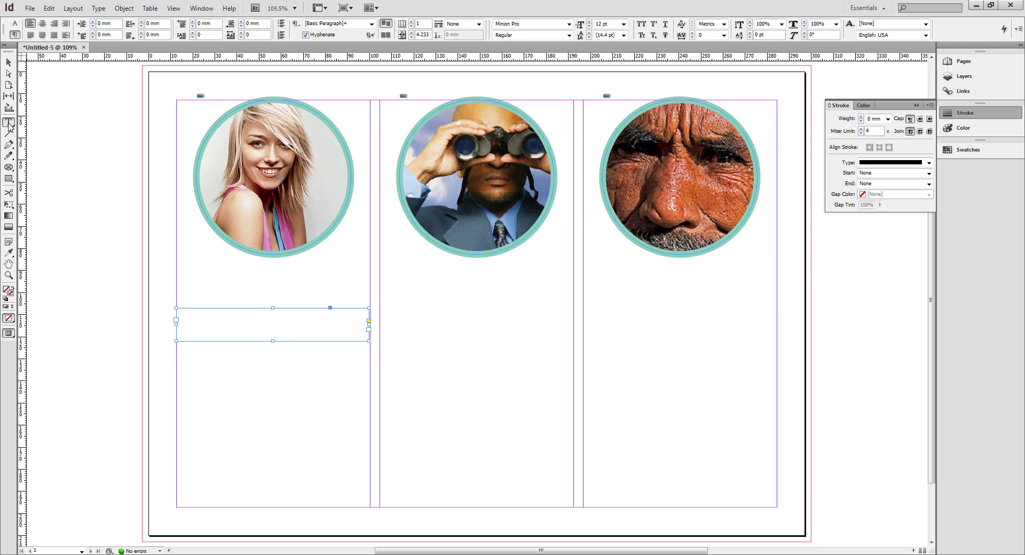
pyautogui.click(218, 324)
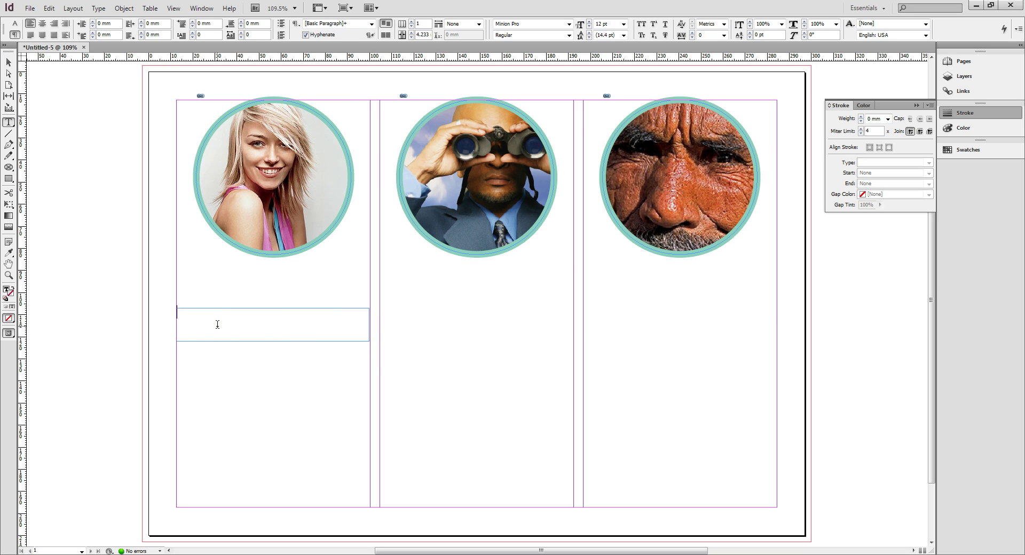
pyautogui.click(98, 8)
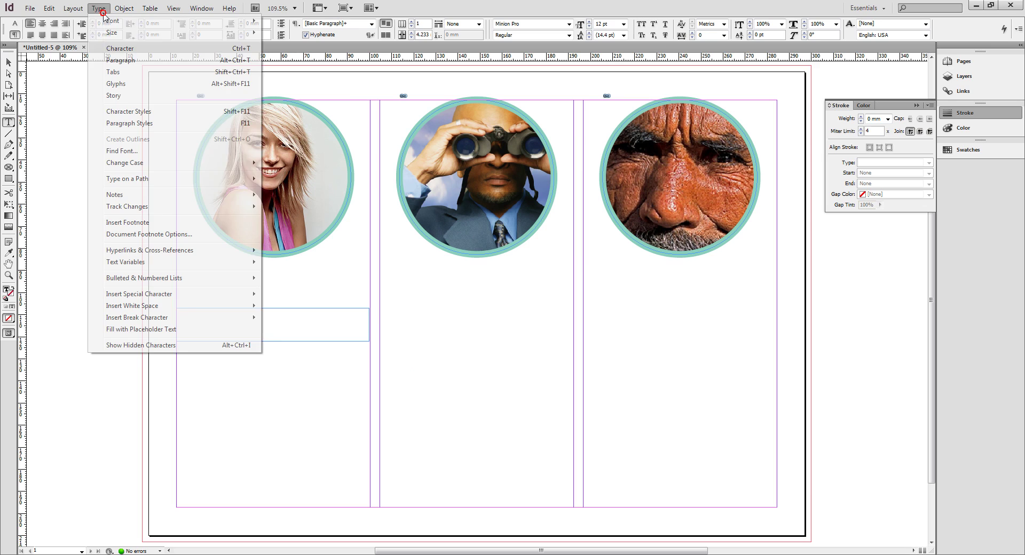
pyautogui.click(124, 330)
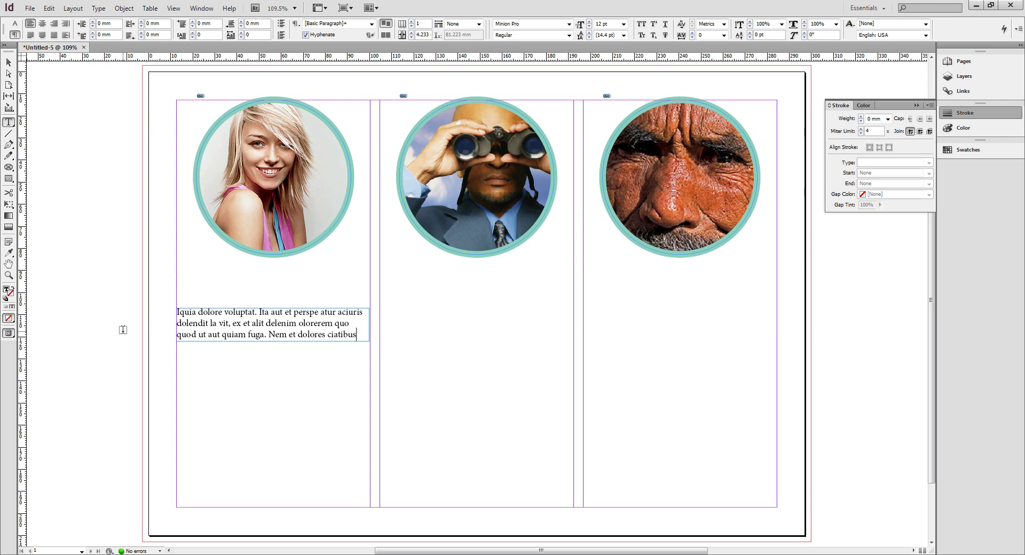
# Alt-drag a copy of the placeholder text frame into the middle column
pyautogui.click(8, 63)
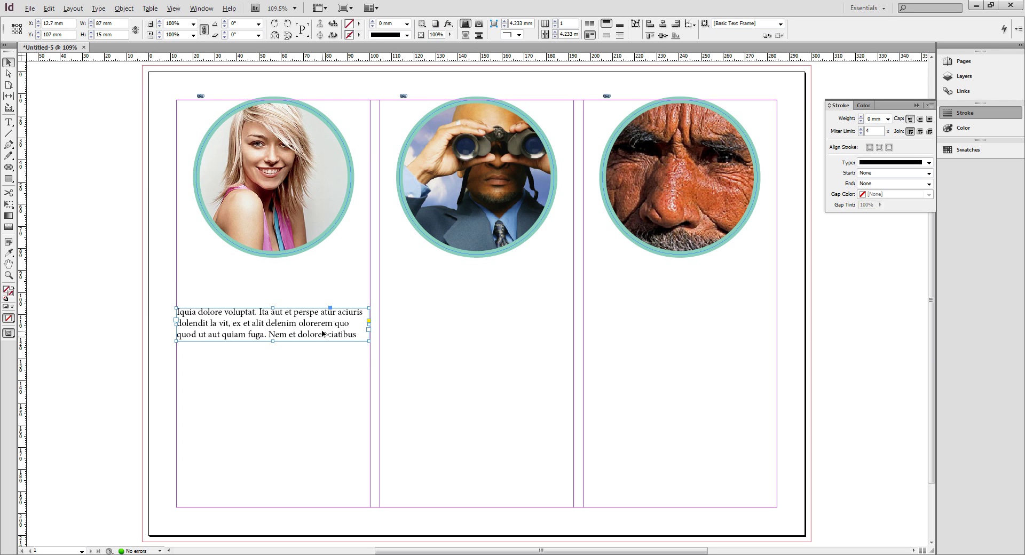
pyautogui.moveTo(322, 335); pyautogui.dragTo(736, 335)
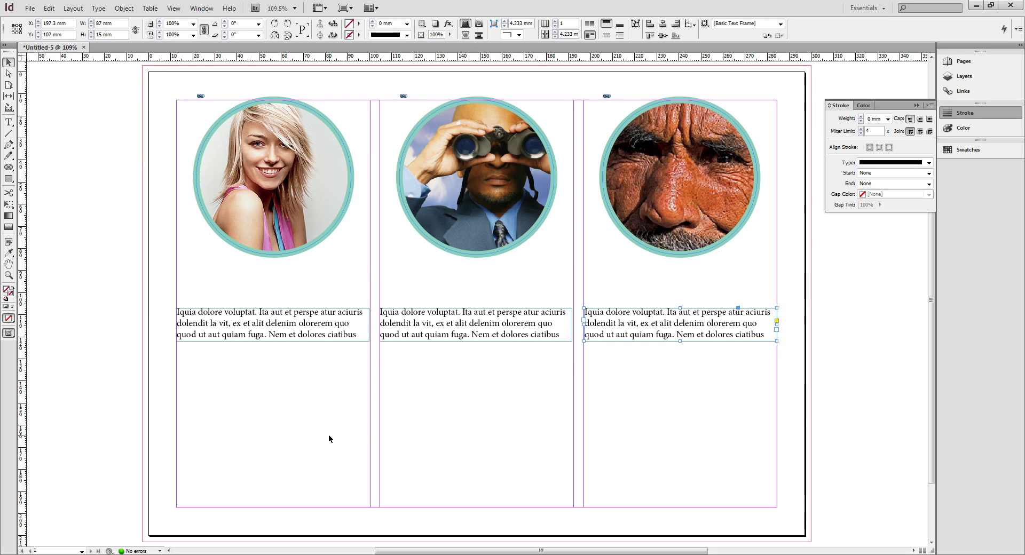
# Create an 87 × 55 mm rectangle frame with the Rectangle Frame Tool
pyautogui.click(9, 167)
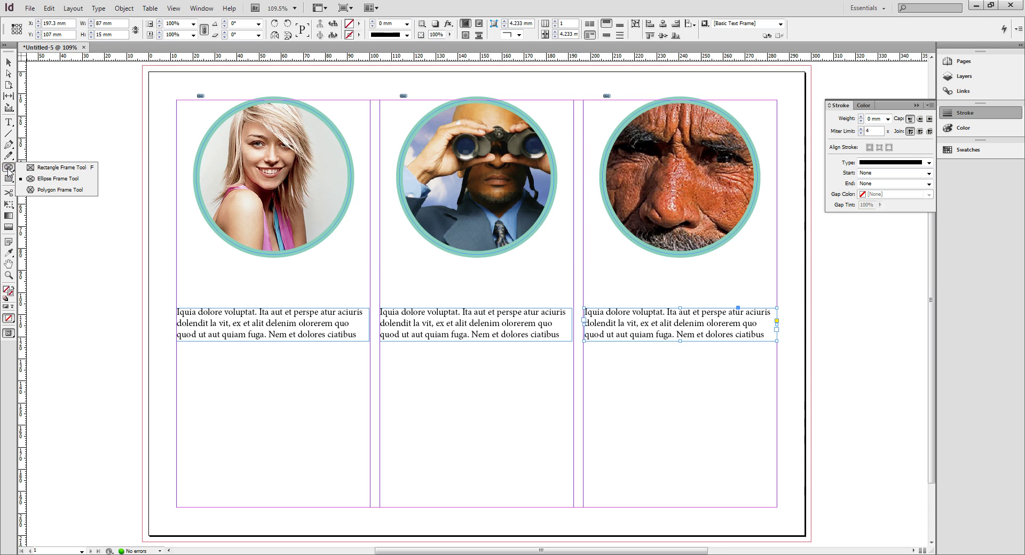
pyautogui.click(46, 168)
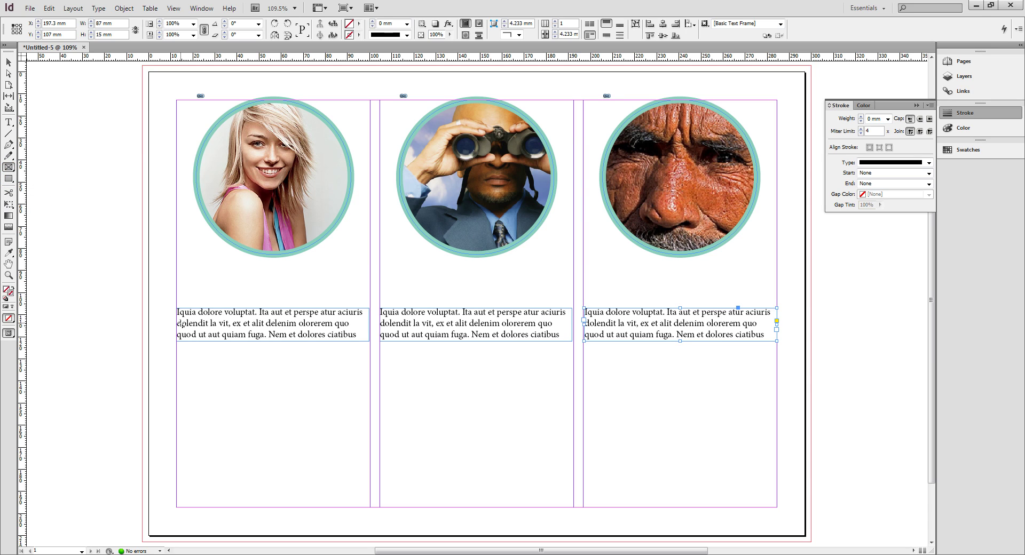
pyautogui.click(242, 415)
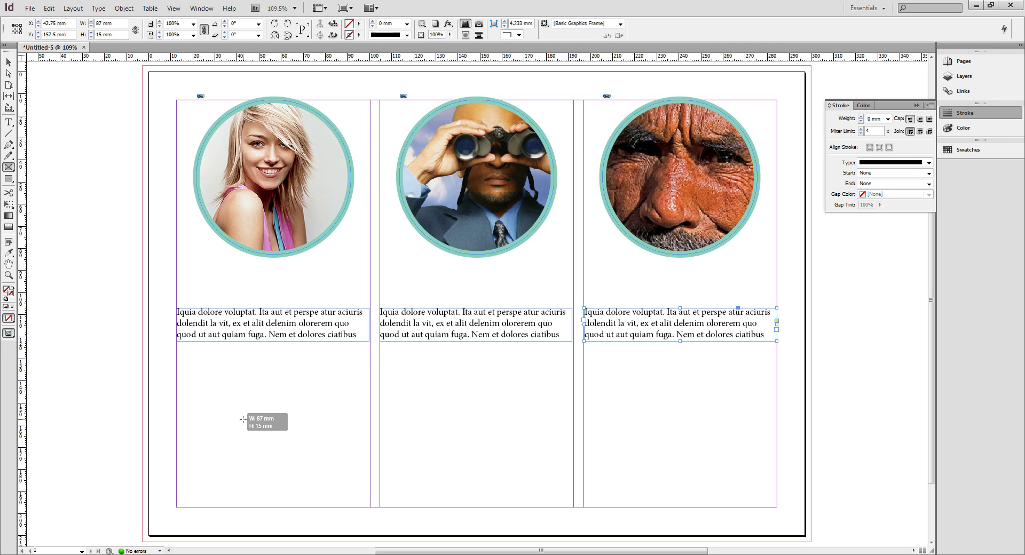
pyautogui.click(235, 390)
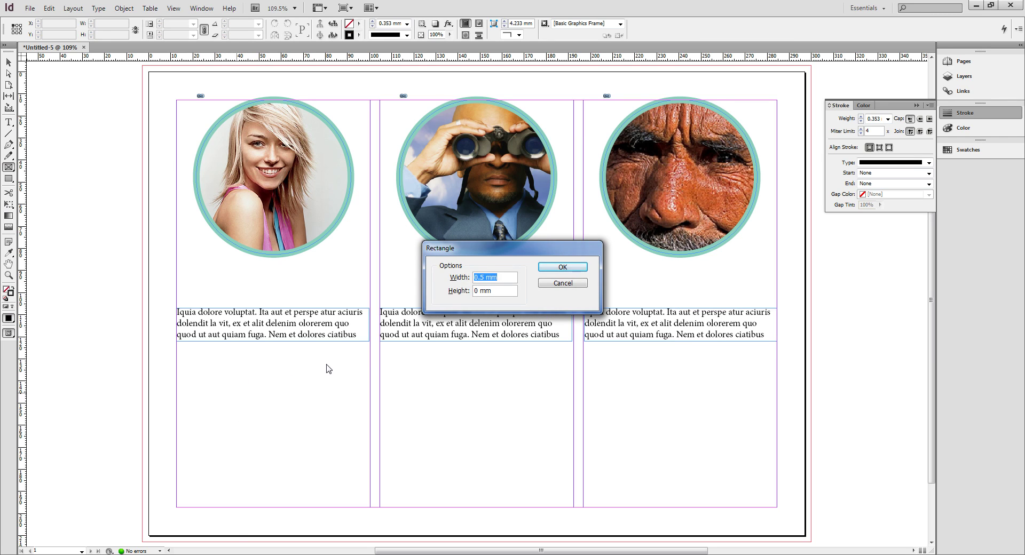
pyautogui.write('87')
pyautogui.moveTo(500, 291); pyautogui.dragTo(471, 291)
pyautogui.write('55')
pyautogui.click(544, 266)
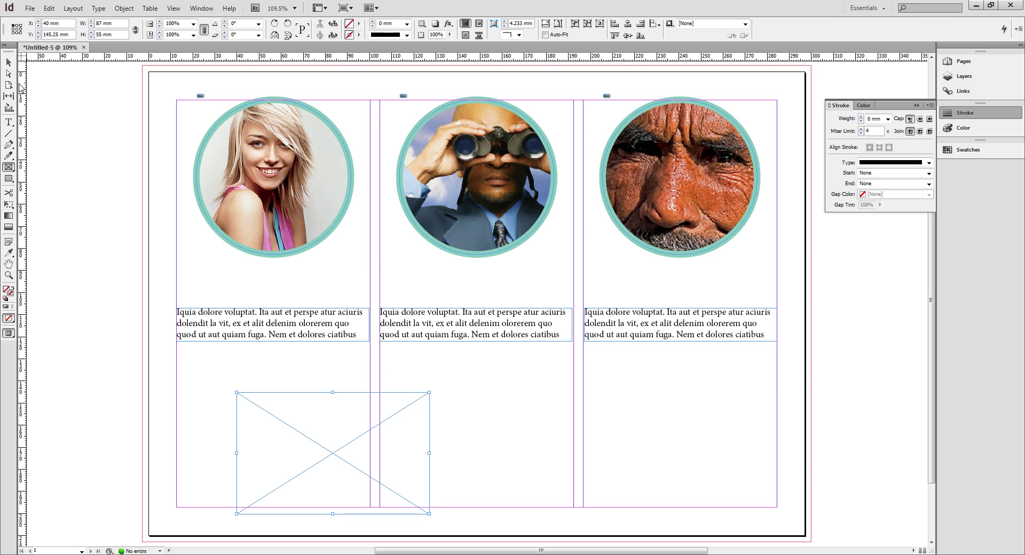
# Move the frame to the left column's bottom and Alt-drag copies into the middle and right columns
pyautogui.click(8, 62)
pyautogui.moveTo(287, 426); pyautogui.dragTo(227, 419)
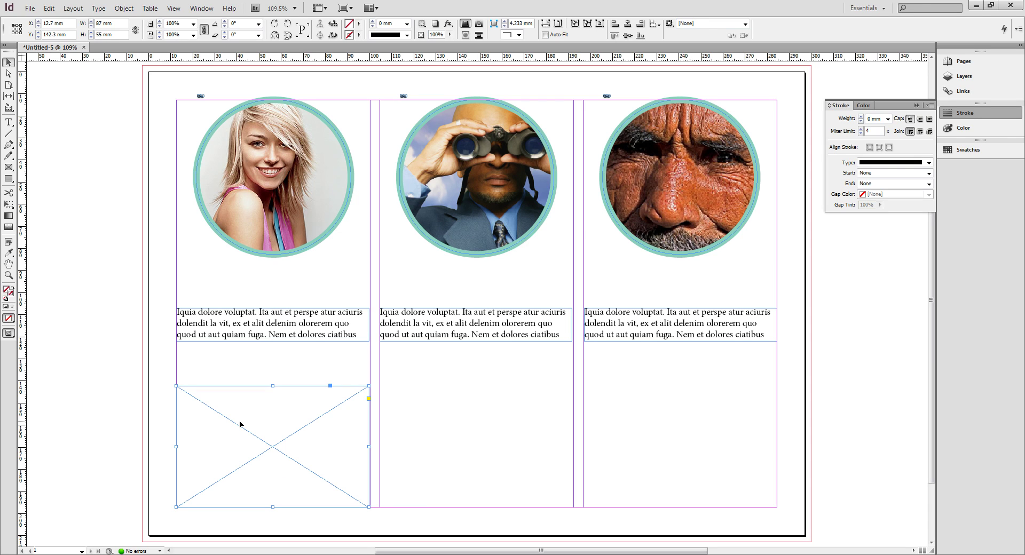
pyautogui.moveTo(240, 424); pyautogui.dragTo(648, 425)
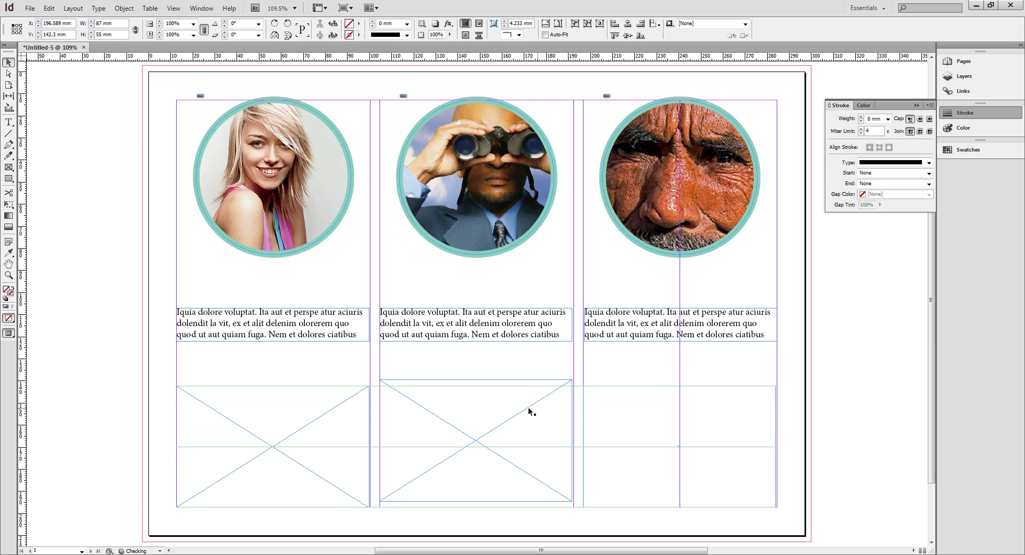
pyautogui.moveTo(513, 412); pyautogui.dragTo(511, 421)
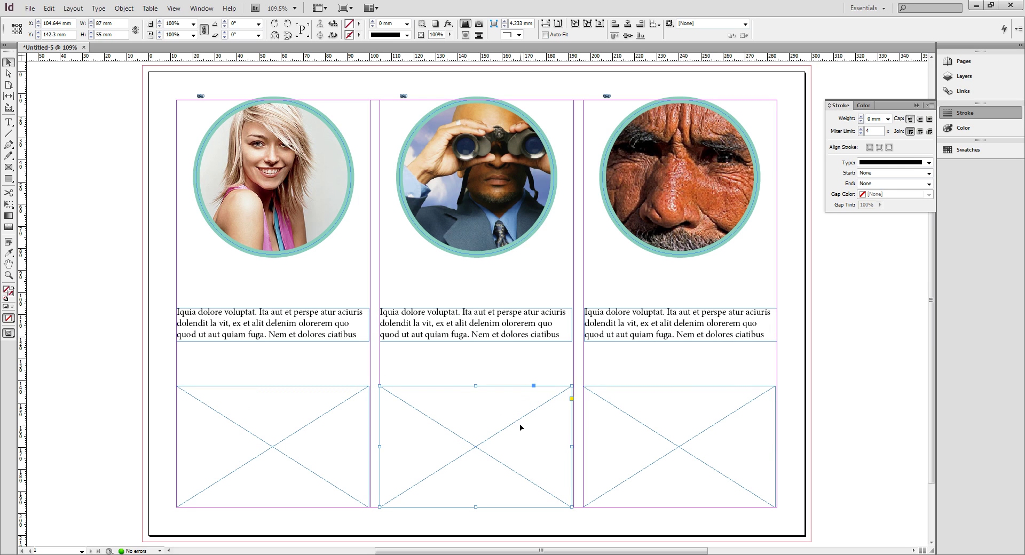
# Nudge the middle frame right and place the photographer image into the empty lower-left frame
pyautogui.press('Right')
pyautogui.click(308, 387)
pyautogui.click(30, 8)
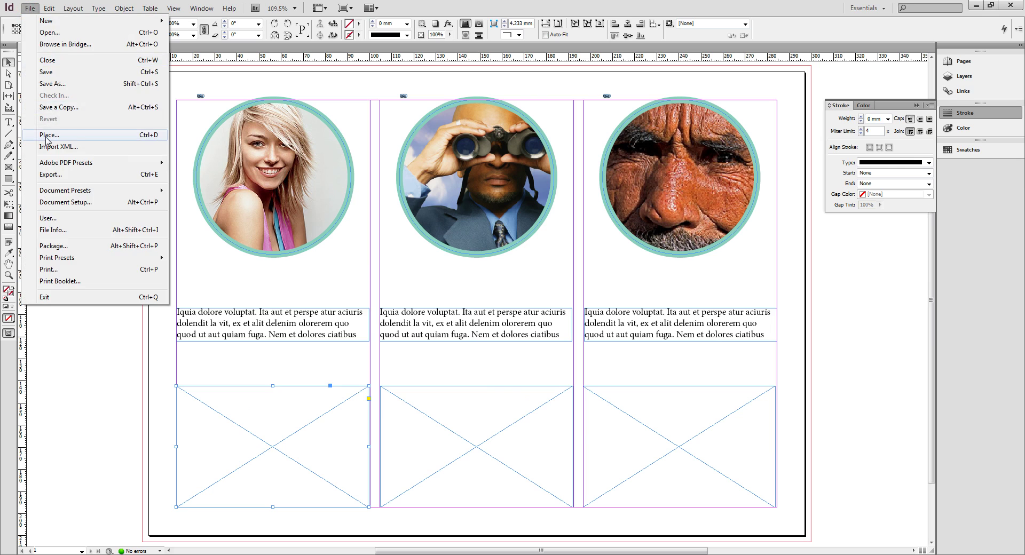
pyautogui.click(46, 137)
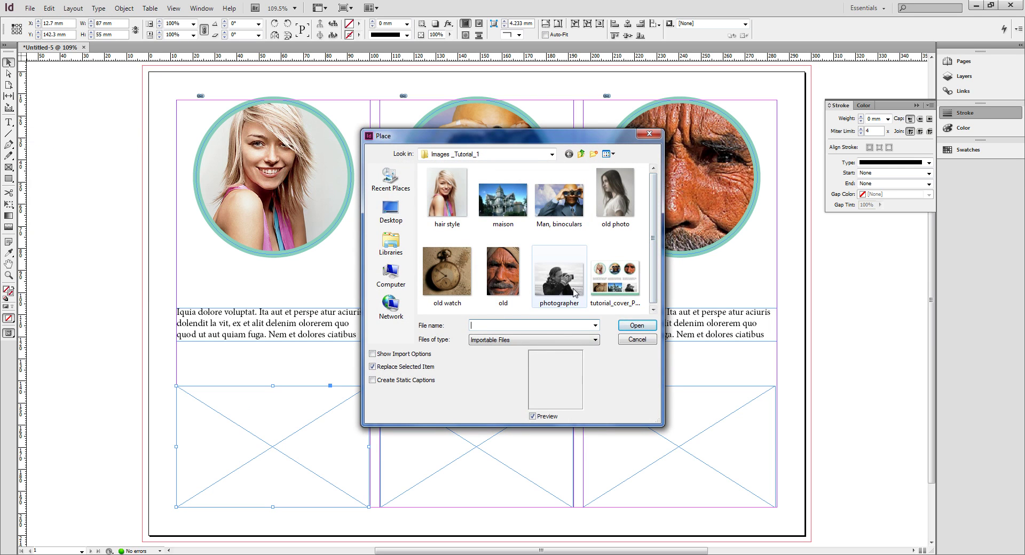
pyautogui.click(573, 293)
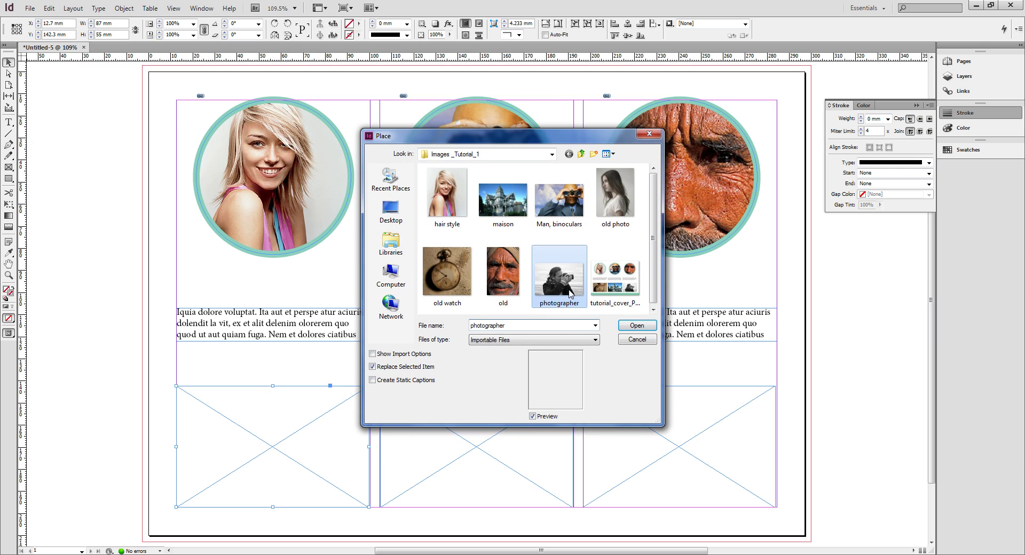
pyautogui.click(629, 328)
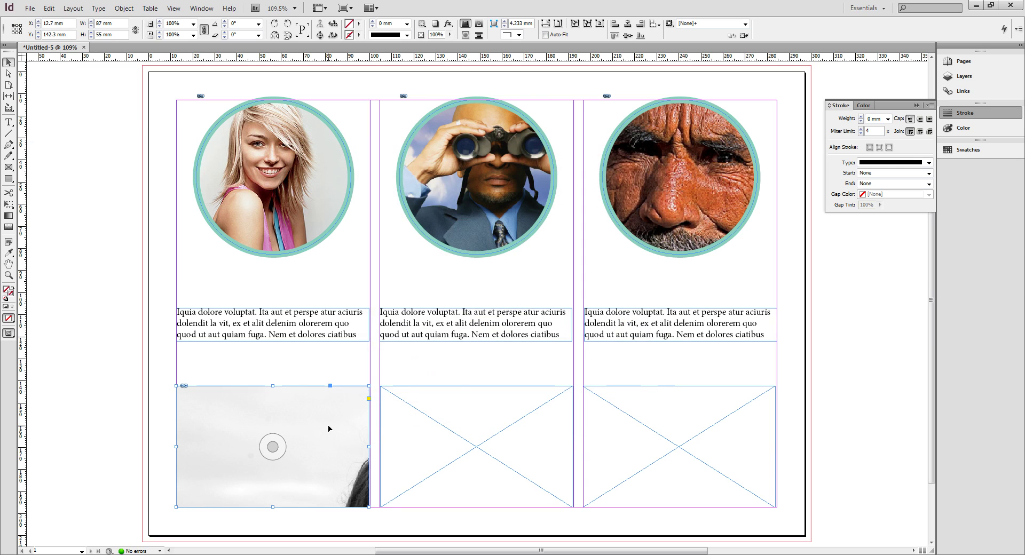
# Set the photographer photo to Fill Frame Proportionally
pyautogui.rightClick(331, 427)
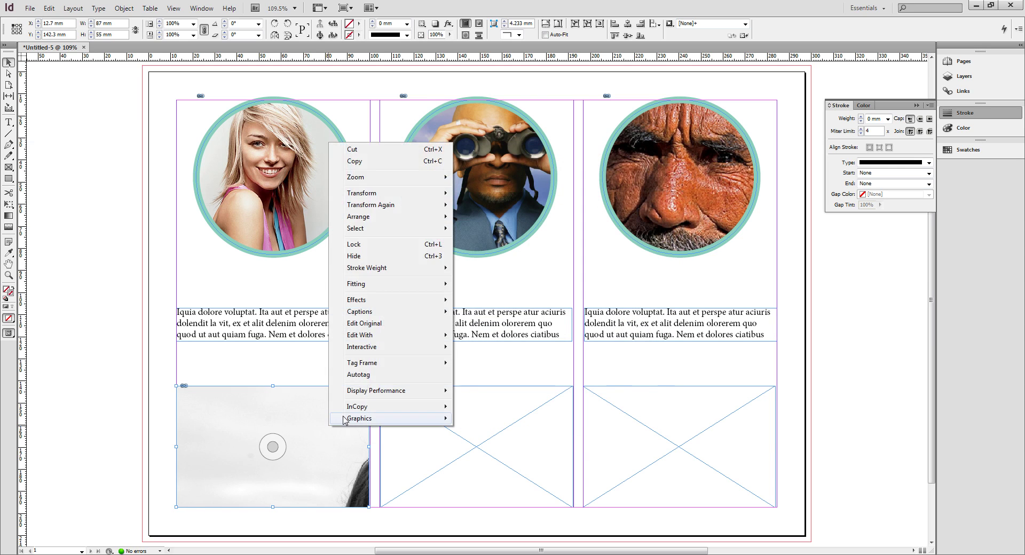
pyautogui.click(369, 288)
pyautogui.click(246, 285)
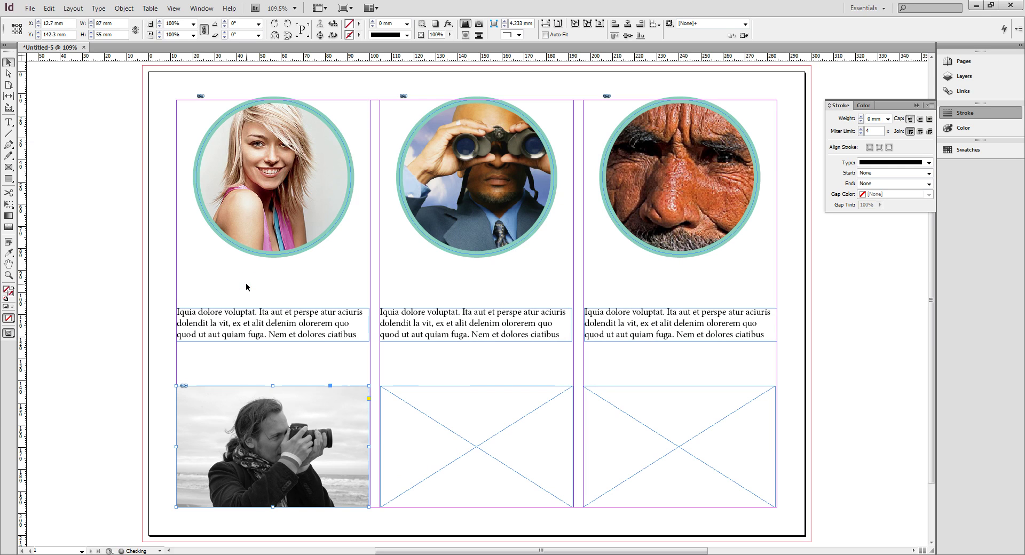
pyautogui.click(451, 388)
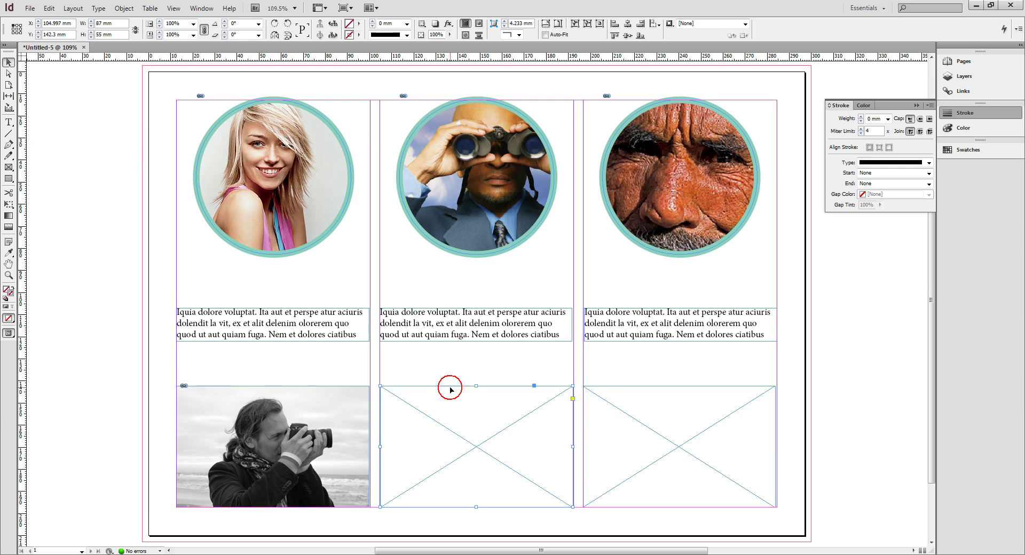
# Place the 'old photo' image into the selected bottom-middle frame
pyautogui.click(29, 8)
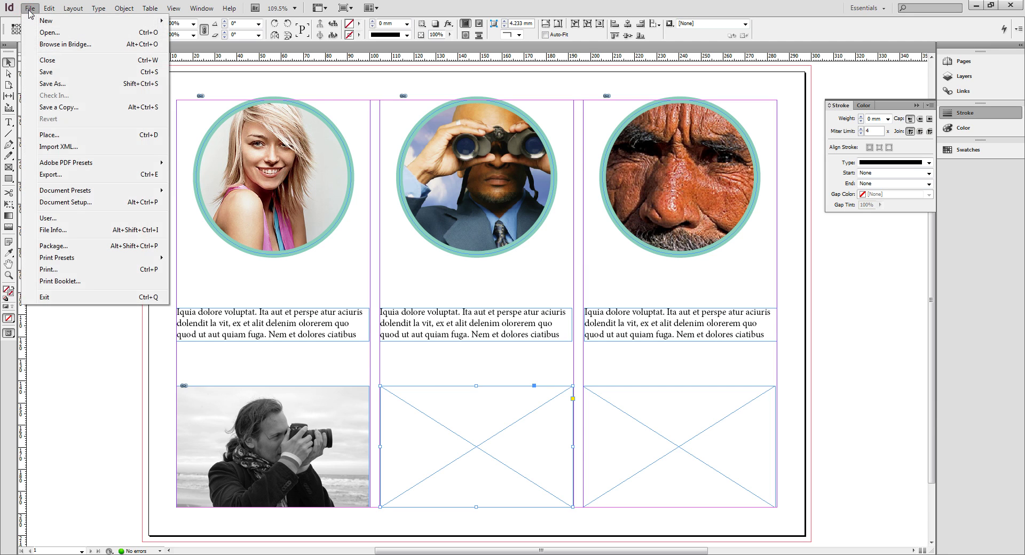
pyautogui.click(45, 135)
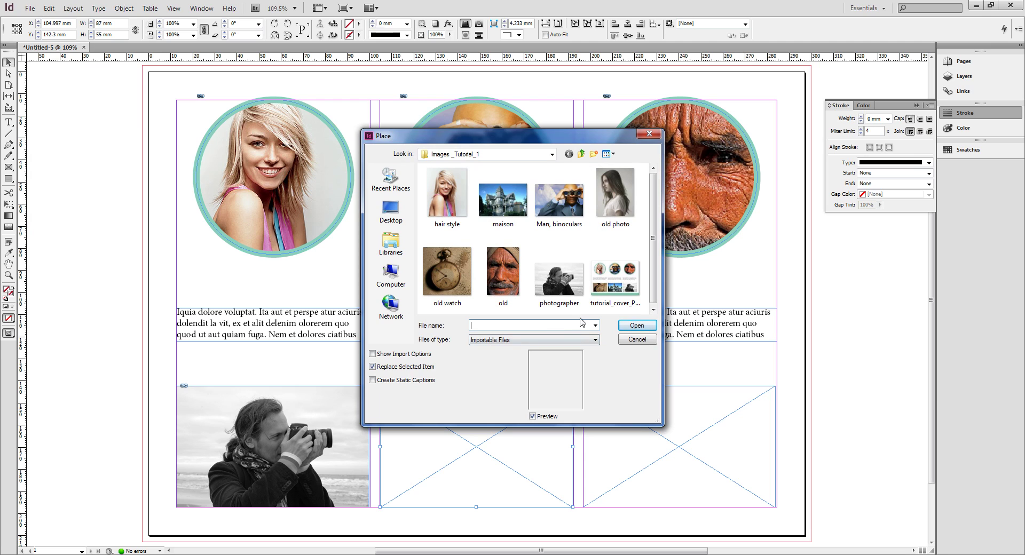
pyautogui.click(602, 222)
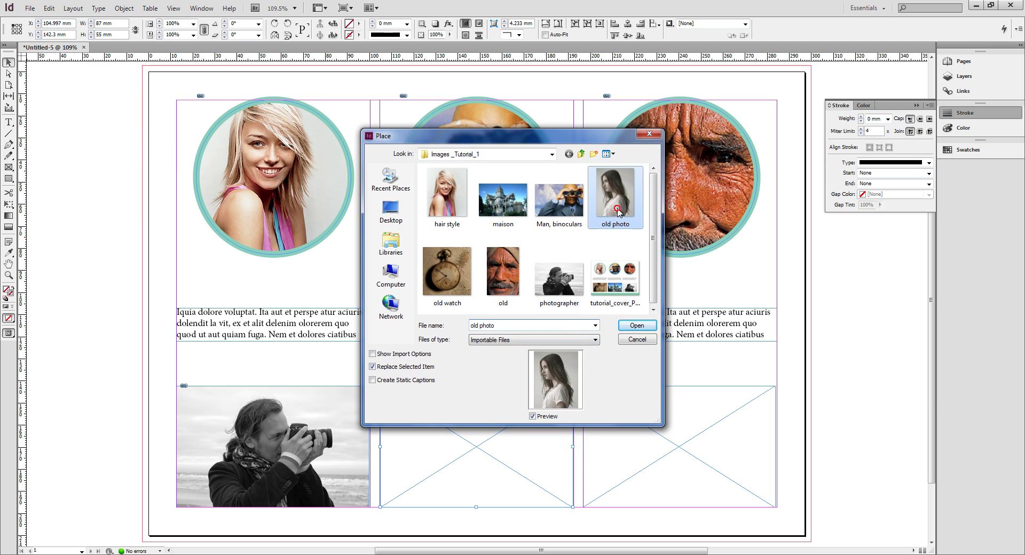
pyautogui.click(638, 326)
# Fit the woman photo with Fill Frame Proportionally and shift it slightly down within the frame
pyautogui.rightClick(536, 430)
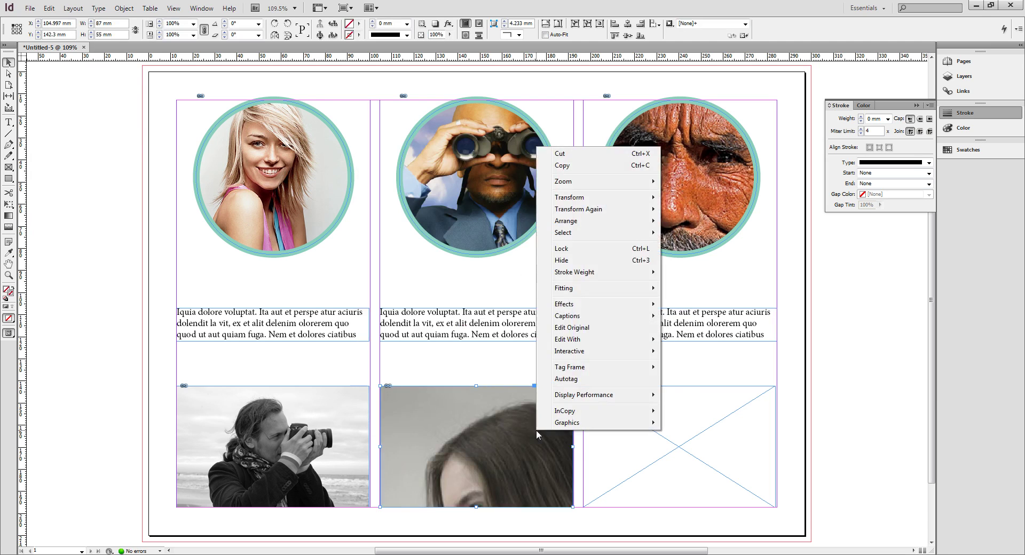
pyautogui.moveTo(573, 292)
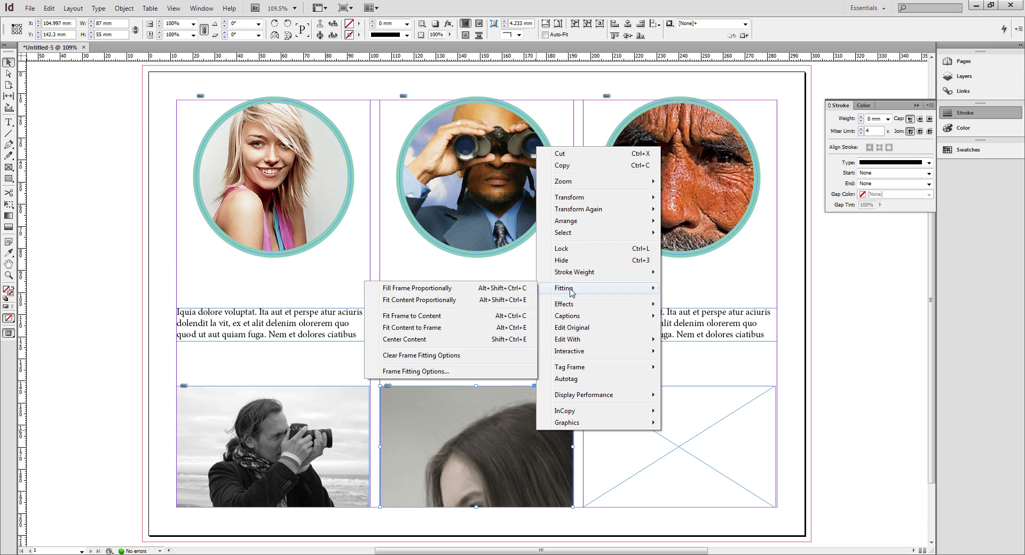
pyautogui.click(449, 290)
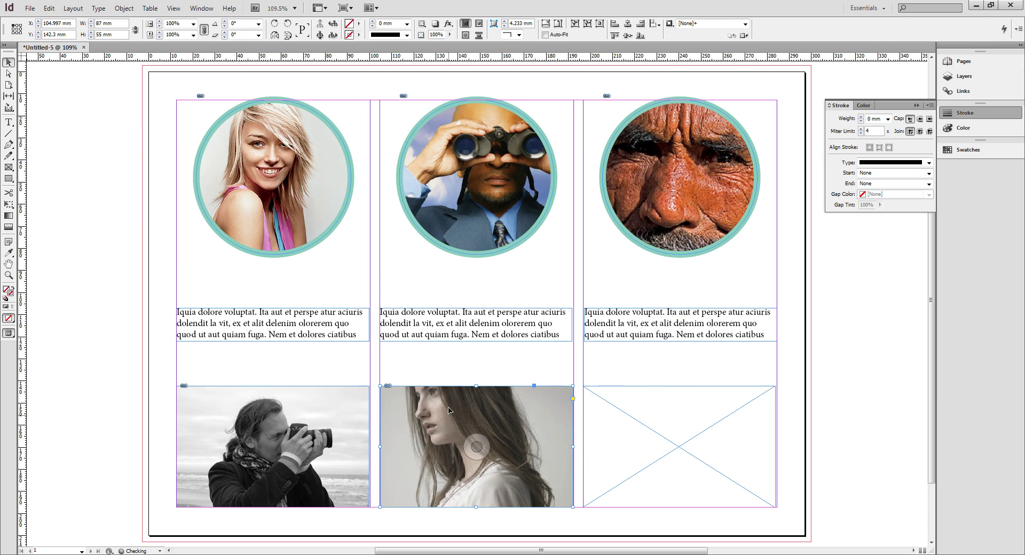
pyautogui.moveTo(479, 445); pyautogui.dragTo(477, 458)
# Place the maison house image into the empty bottom-right frame
pyautogui.click(673, 480)
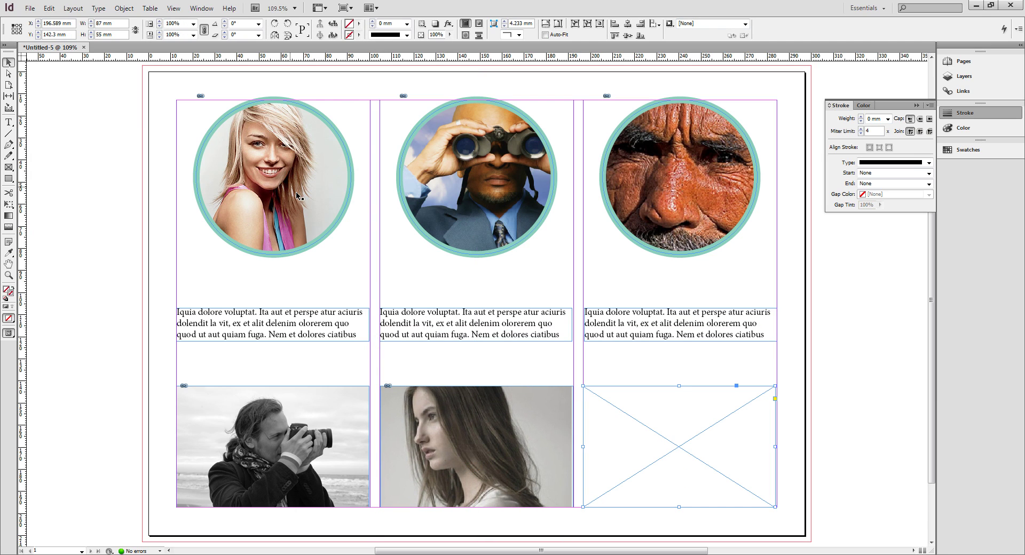
pyautogui.click(30, 8)
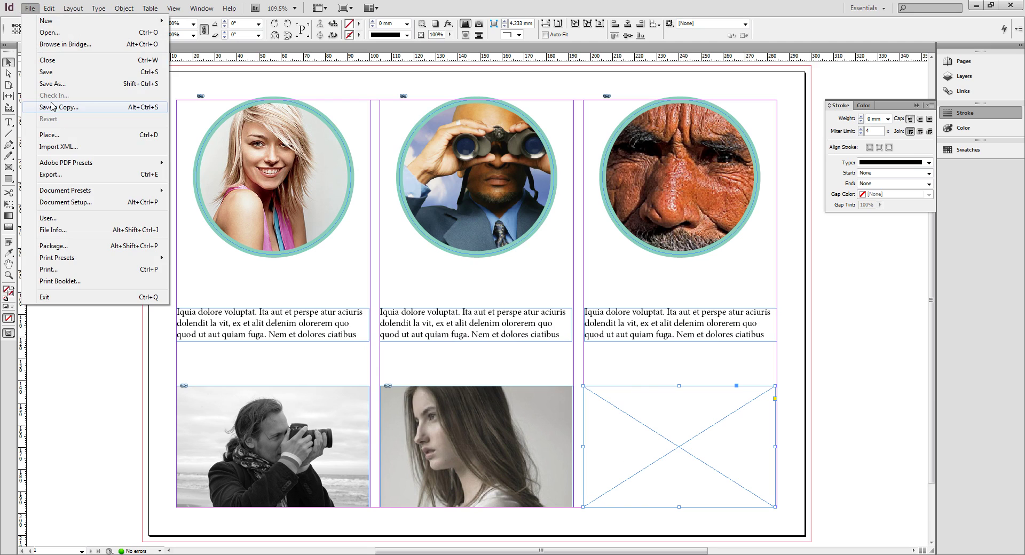
pyautogui.click(46, 137)
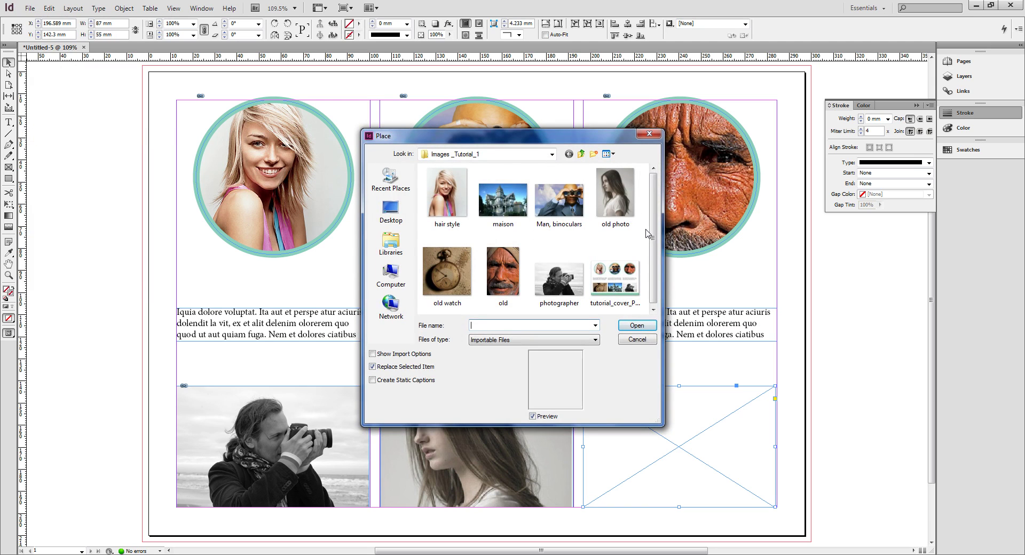
pyautogui.click(508, 207)
pyautogui.click(638, 325)
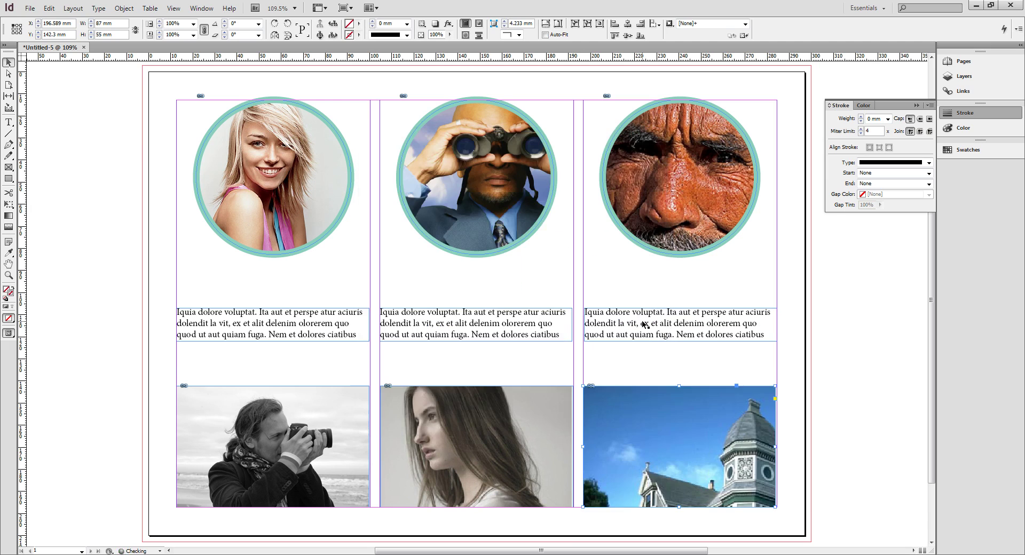
# Fit the house photo with Fill Frame Proportionally, then nudge the middle bottom frame slightly and deselect
pyautogui.rightClick(711, 465)
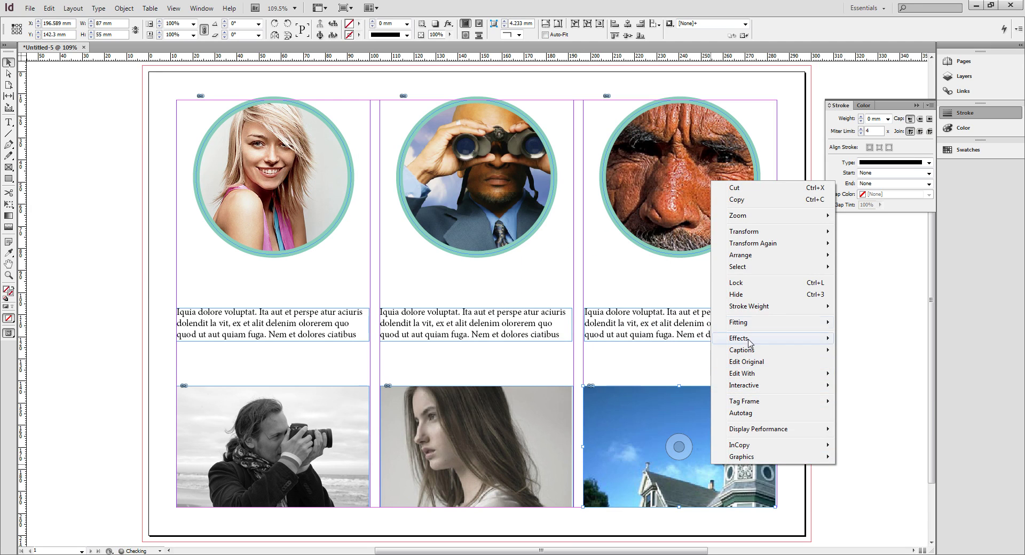
pyautogui.moveTo(747, 326)
pyautogui.click(611, 323)
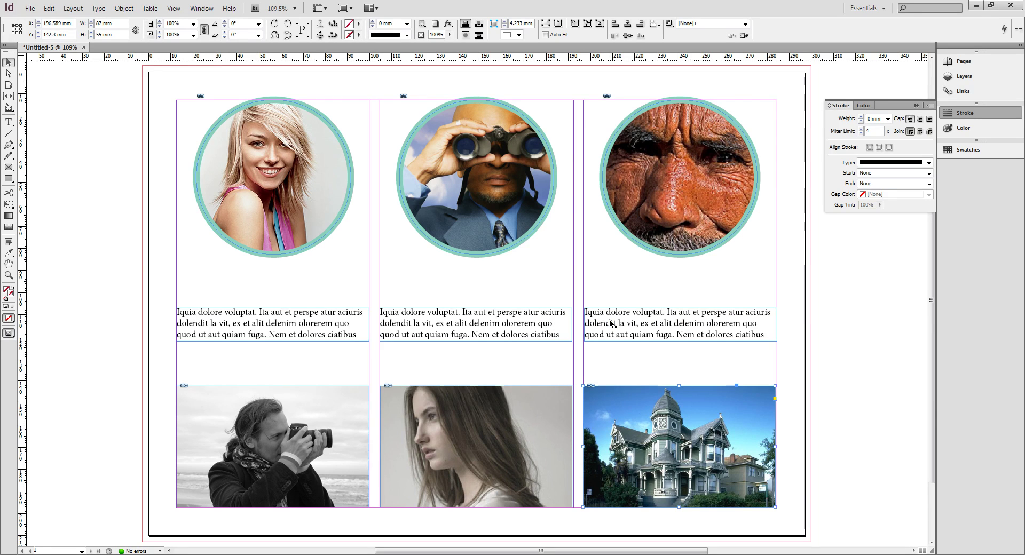
pyautogui.moveTo(476, 447); pyautogui.dragTo(478, 444)
pyautogui.click(812, 435)
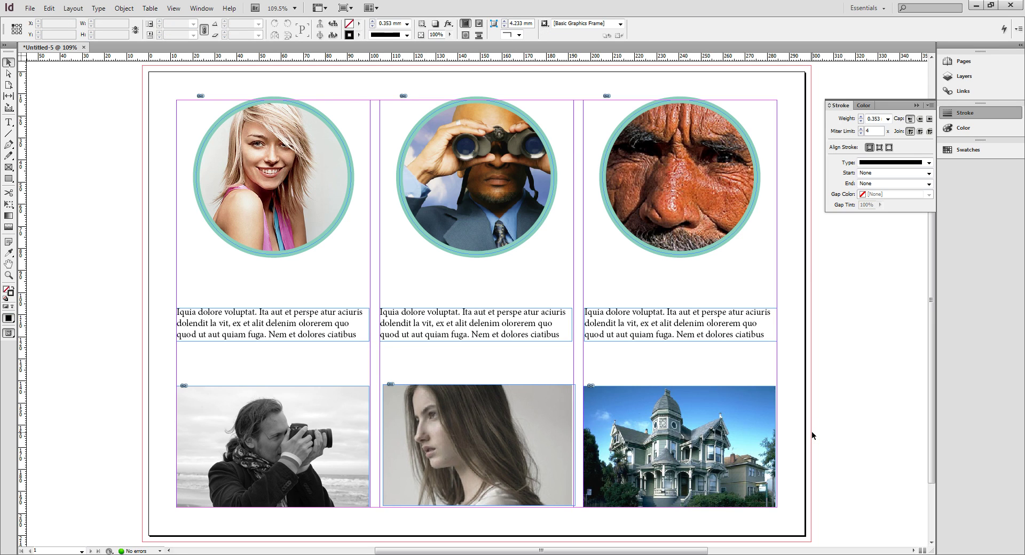
# Extend the middle bottom photo frame slightly left and view the page in Preview mode
pyautogui.click(543, 444)
pyautogui.moveTo(384, 444); pyautogui.dragTo(379, 445)
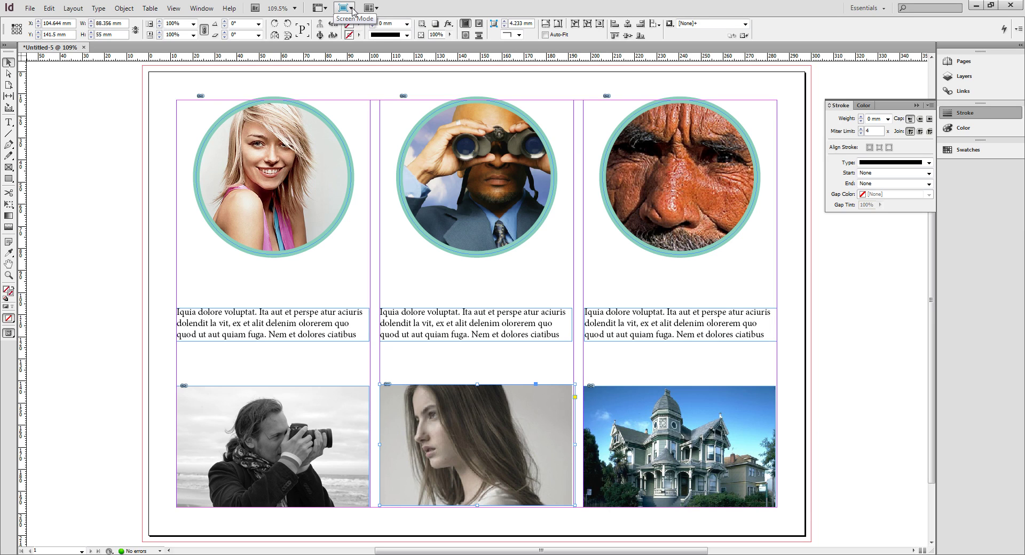
pyautogui.click(352, 9)
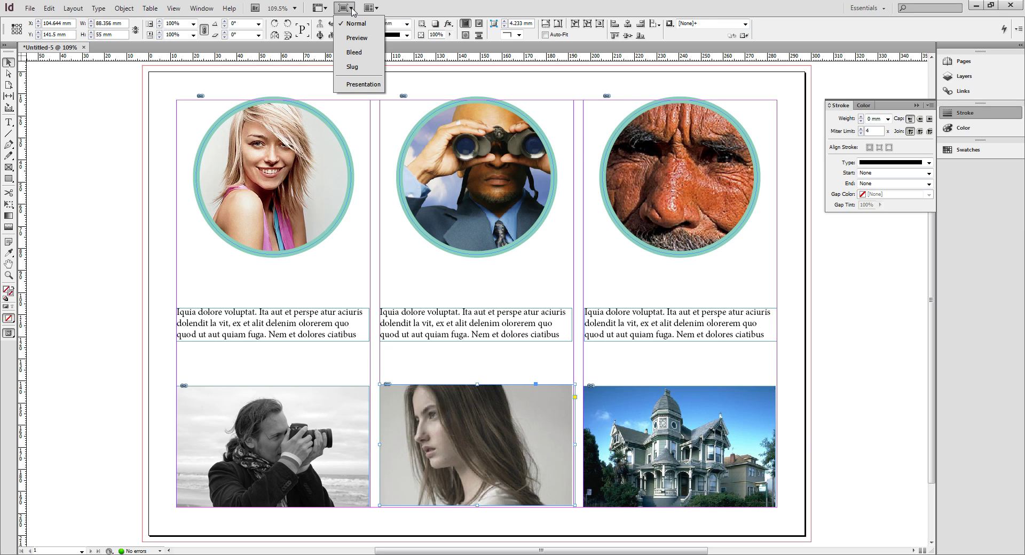
pyautogui.click(356, 38)
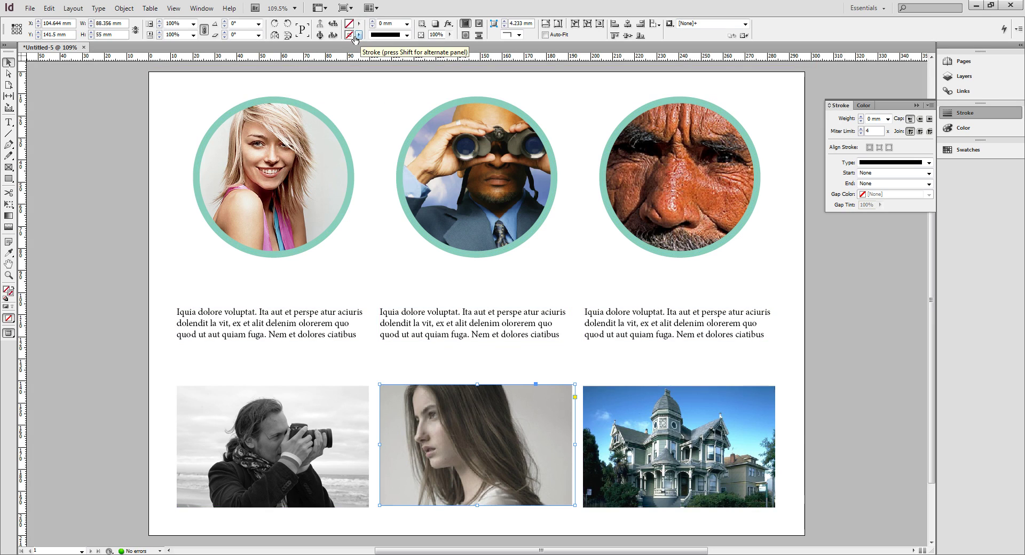
# Check the Bleed and Slug screen modes, then return to Normal view
pyautogui.click(350, 9)
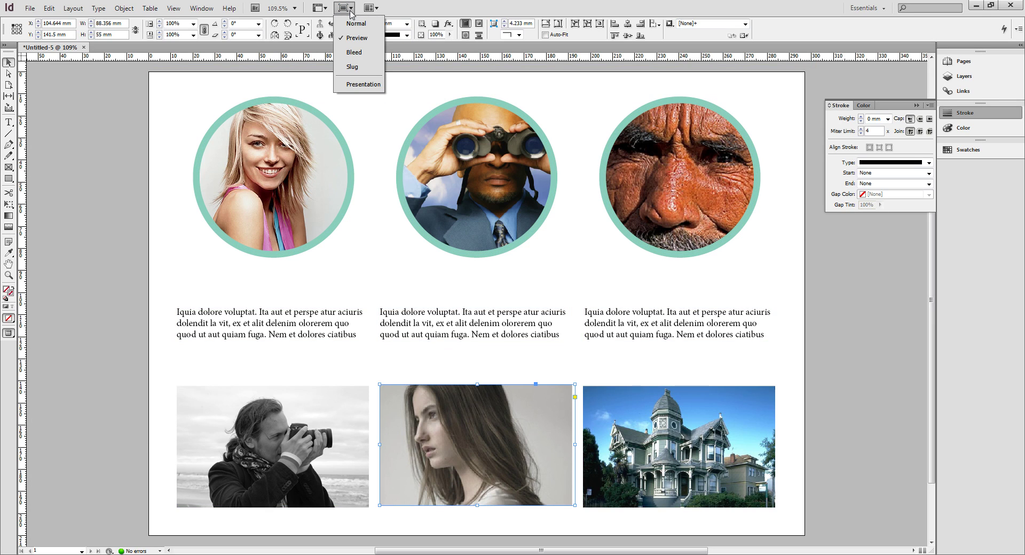
pyautogui.click(351, 53)
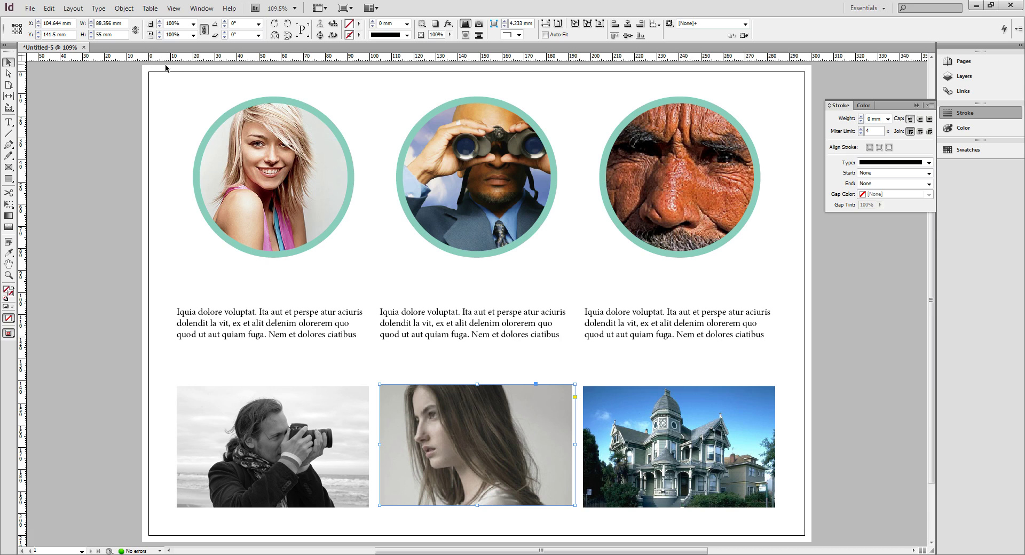
pyautogui.click(351, 12)
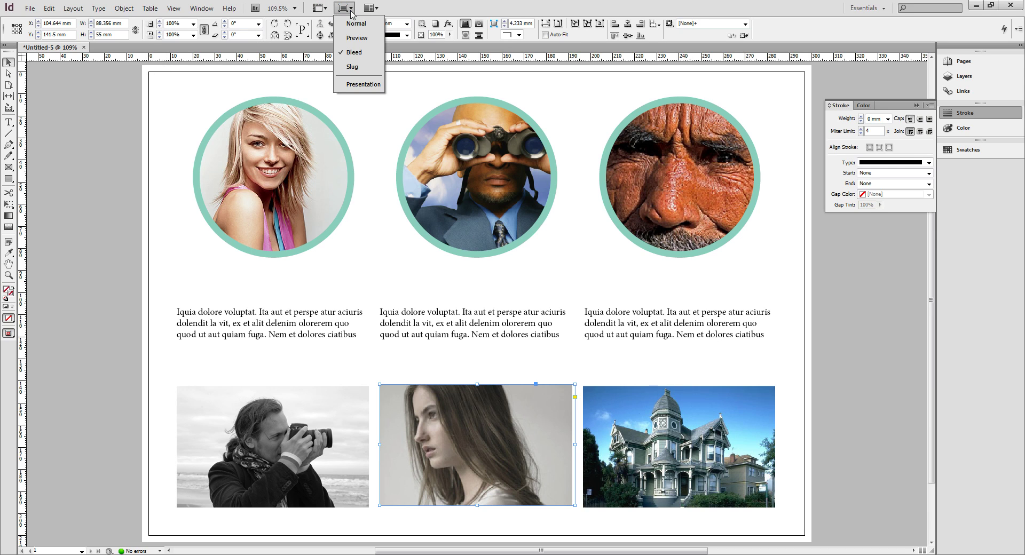
pyautogui.click(357, 67)
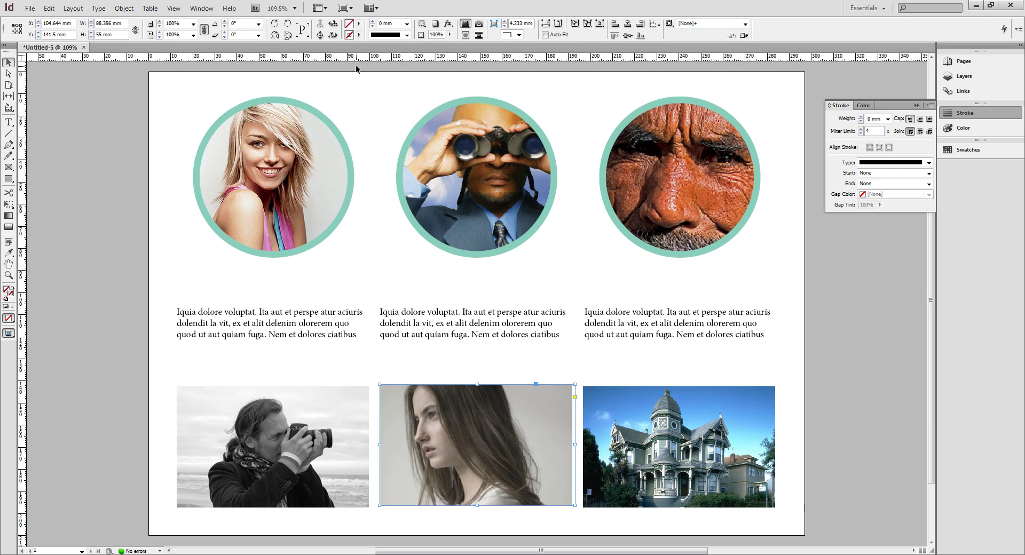
pyautogui.click(348, 9)
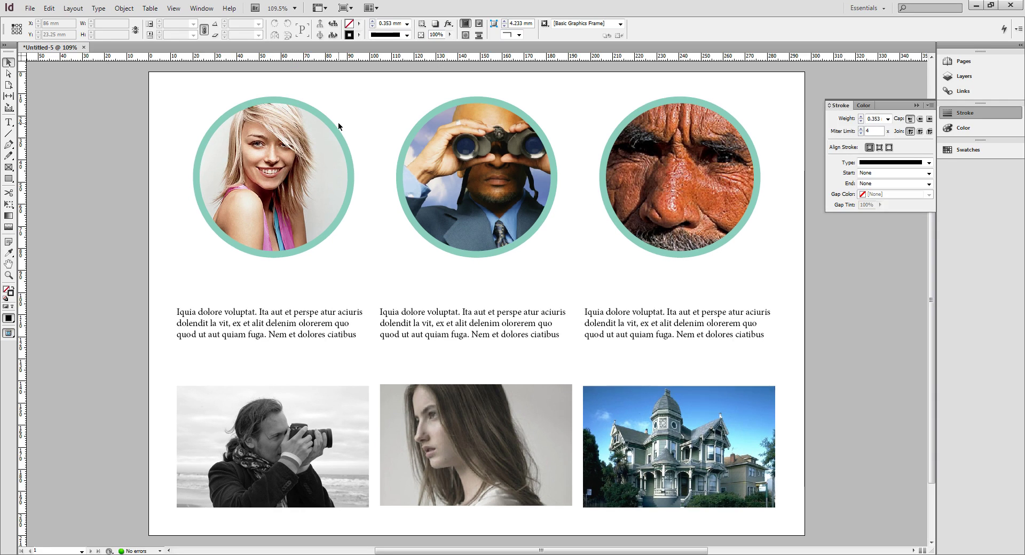
pyautogui.click(352, 8)
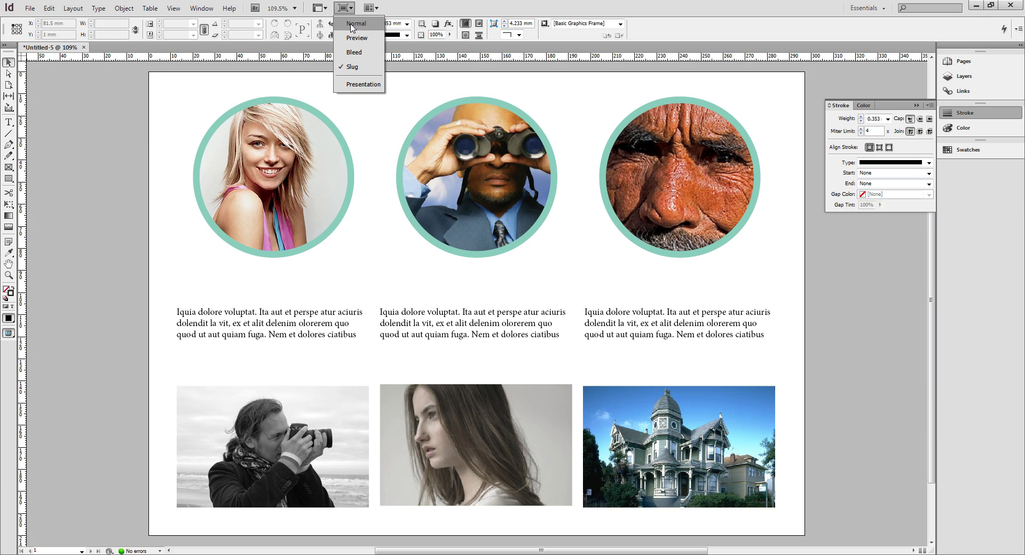
pyautogui.click(356, 24)
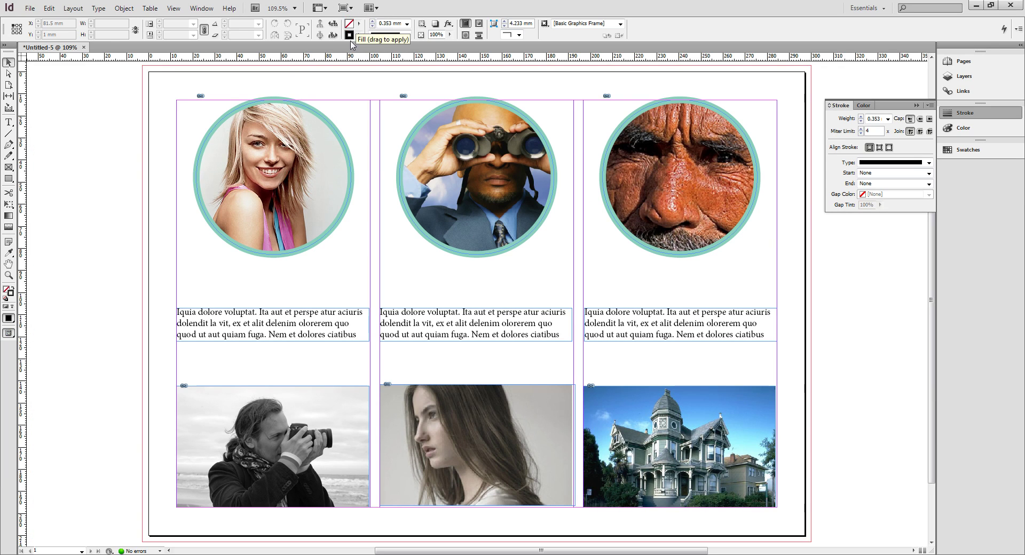
# Draw a 303 × 16 mm rectangle frame along the page bottom, extending into the bleed on both sides
pyautogui.scroll(-3, 327, 196)
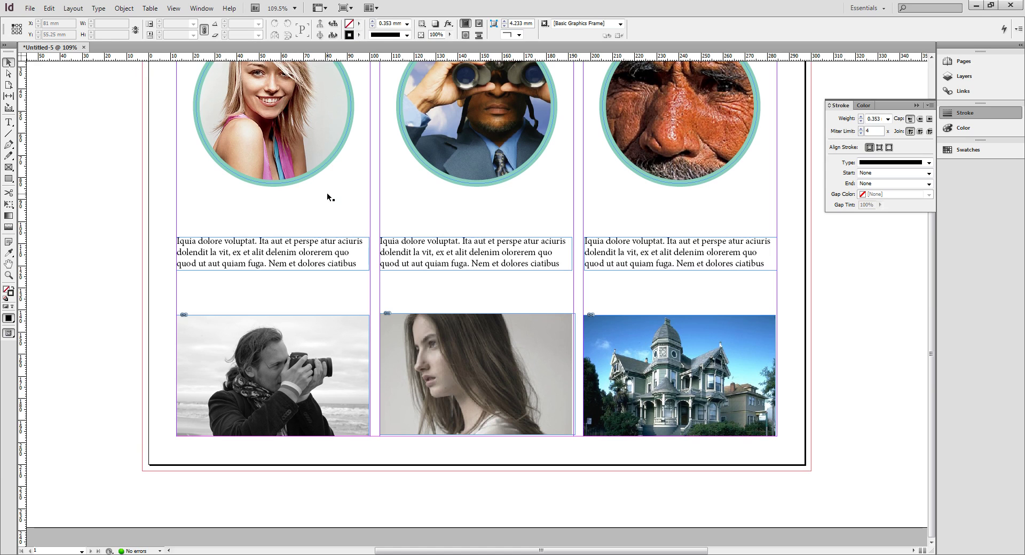
pyautogui.click(10, 167)
pyautogui.click(9, 168)
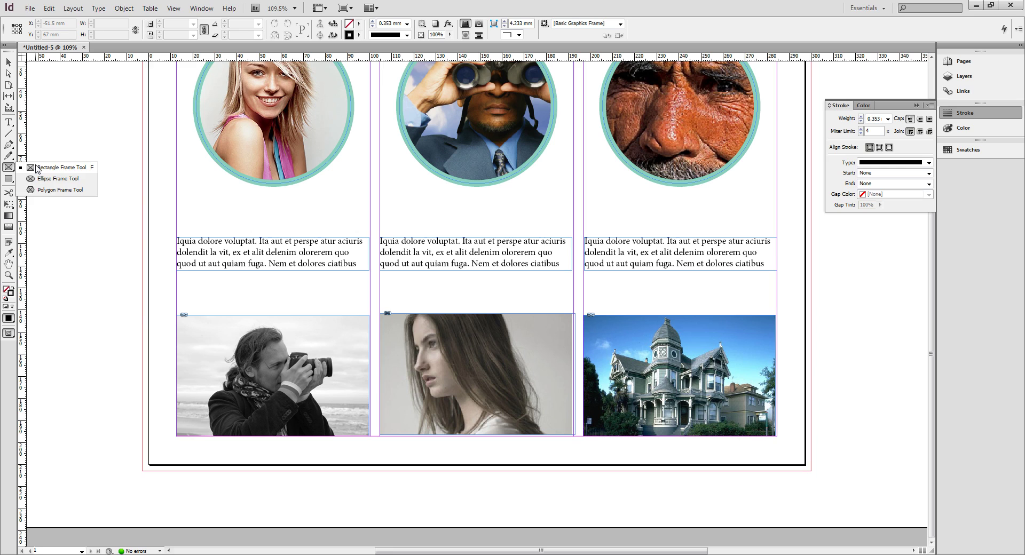
pyautogui.click(38, 168)
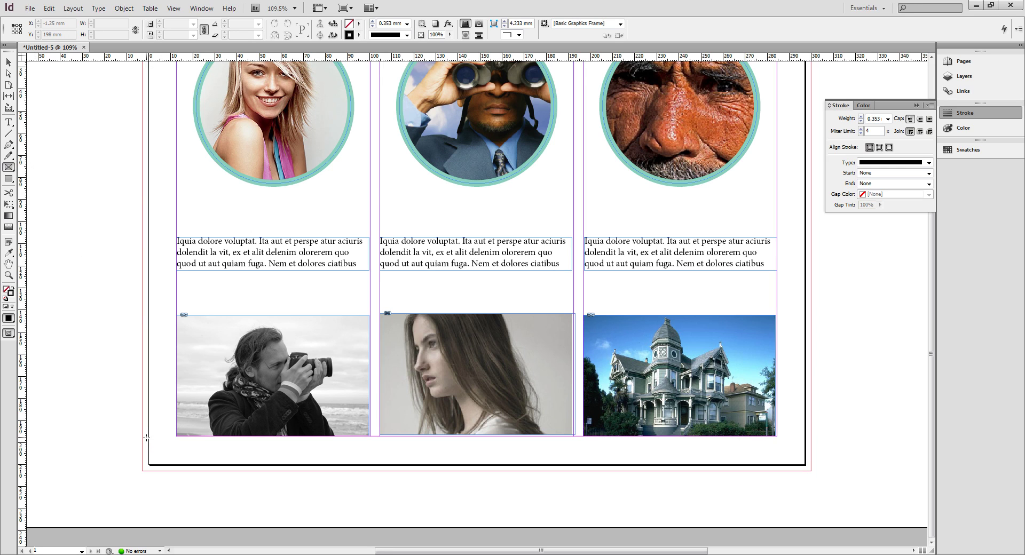
pyautogui.moveTo(142, 436); pyautogui.dragTo(812, 471)
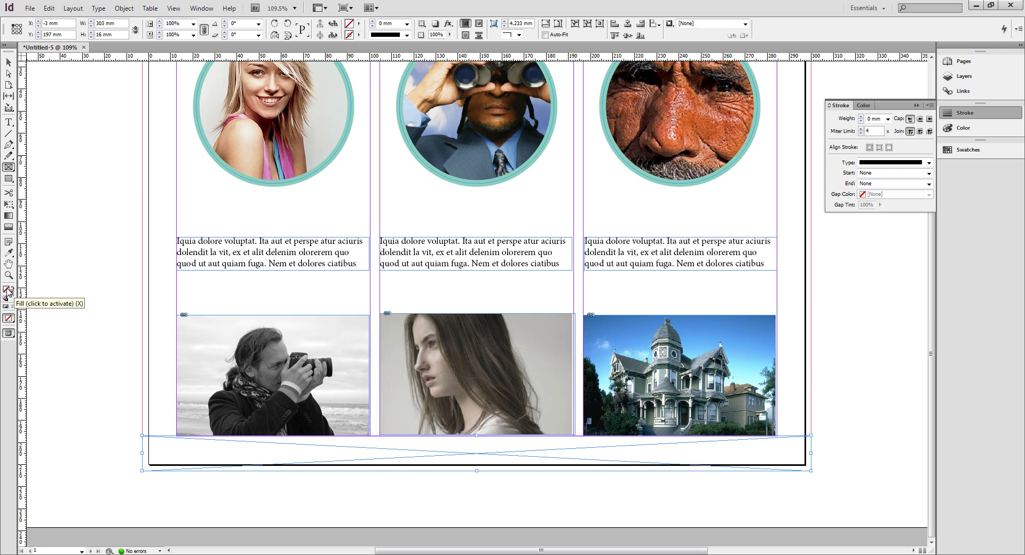
# Fill the footer rectangle black (K 100) and sample the teal ring style from the woman's circle with the Eyedropper
pyautogui.doubleClick(8, 291)
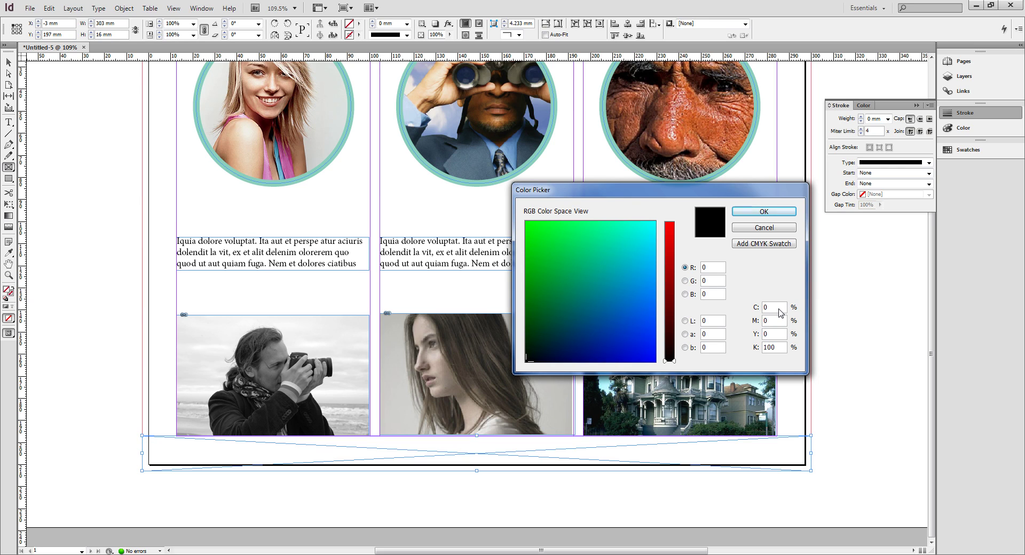
pyautogui.click(764, 212)
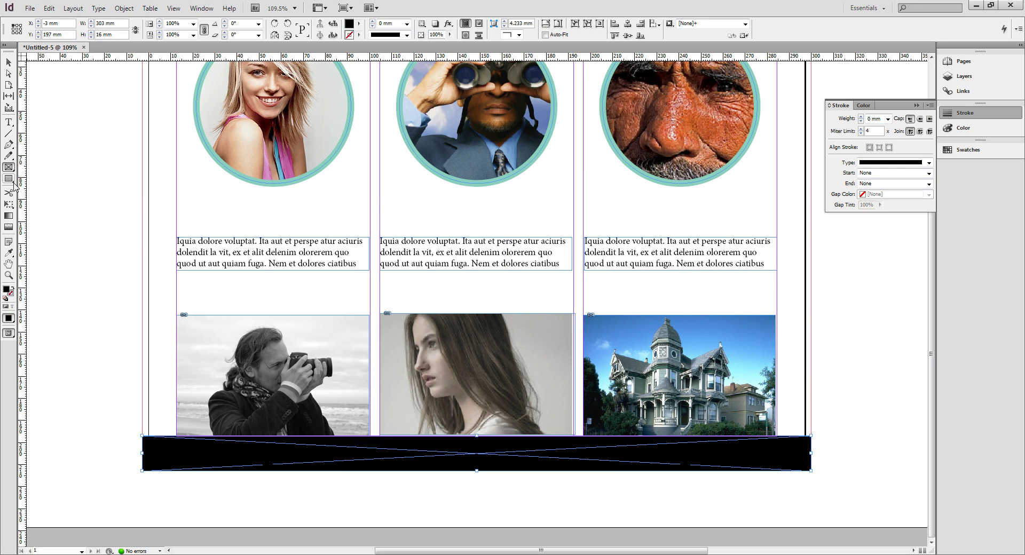
pyautogui.click(10, 252)
pyautogui.click(9, 252)
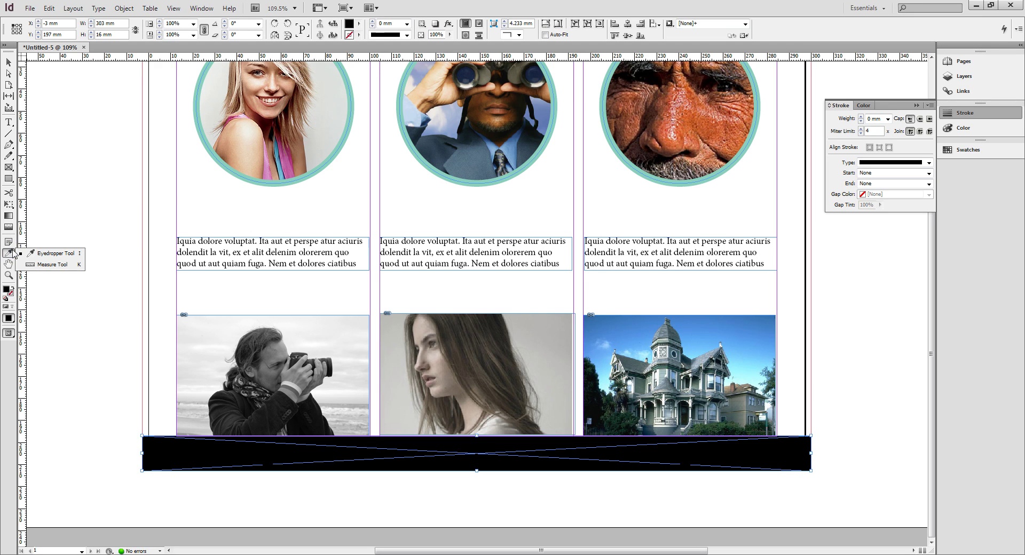
pyautogui.click(240, 176)
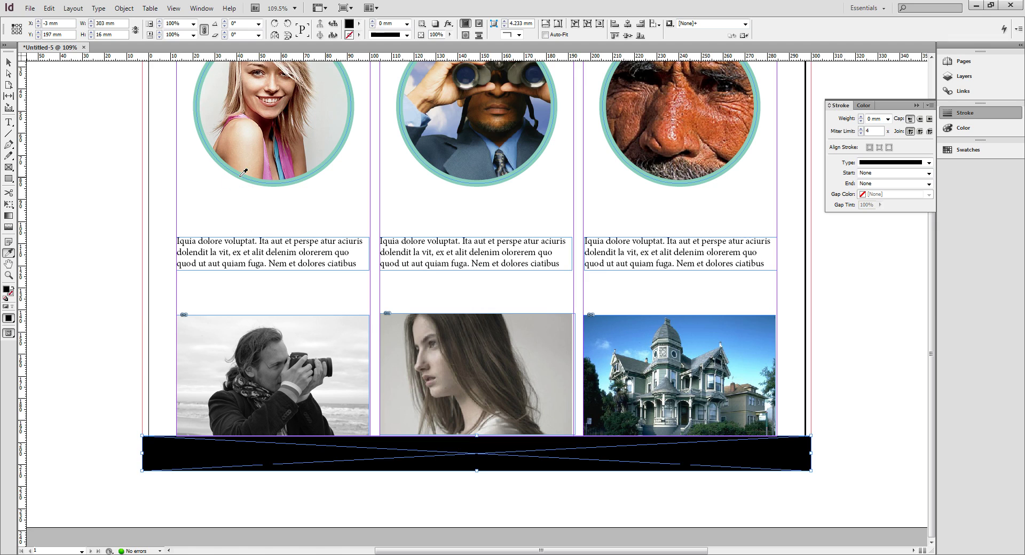
# Apply the sampled teal ring to the footer band, then swap fill and stroke to make it solid teal
pyautogui.click(251, 454)
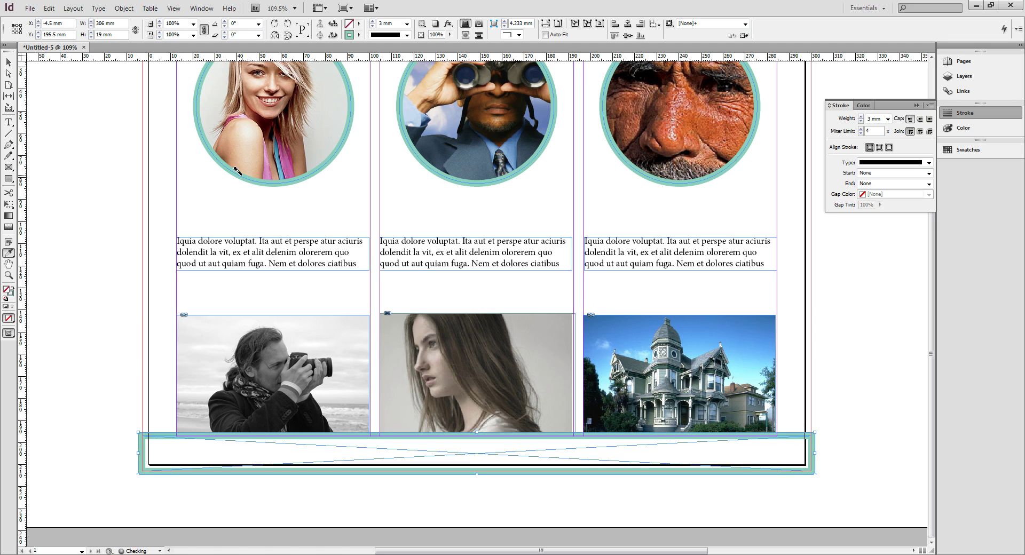
pyautogui.click(13, 287)
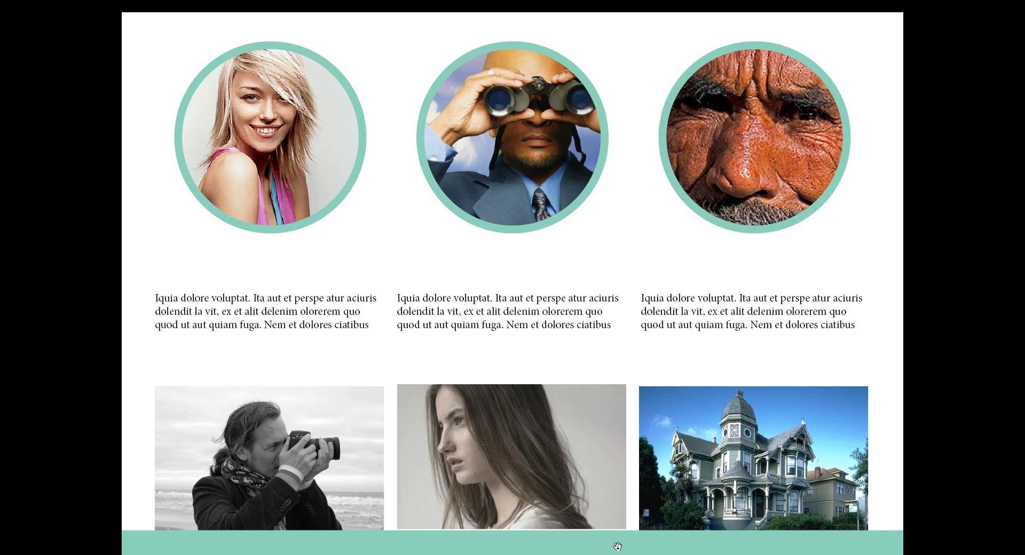
# Nudge the middle bottom photo frame down one step and switch to Presentation screen mode
pyautogui.press('Escape')
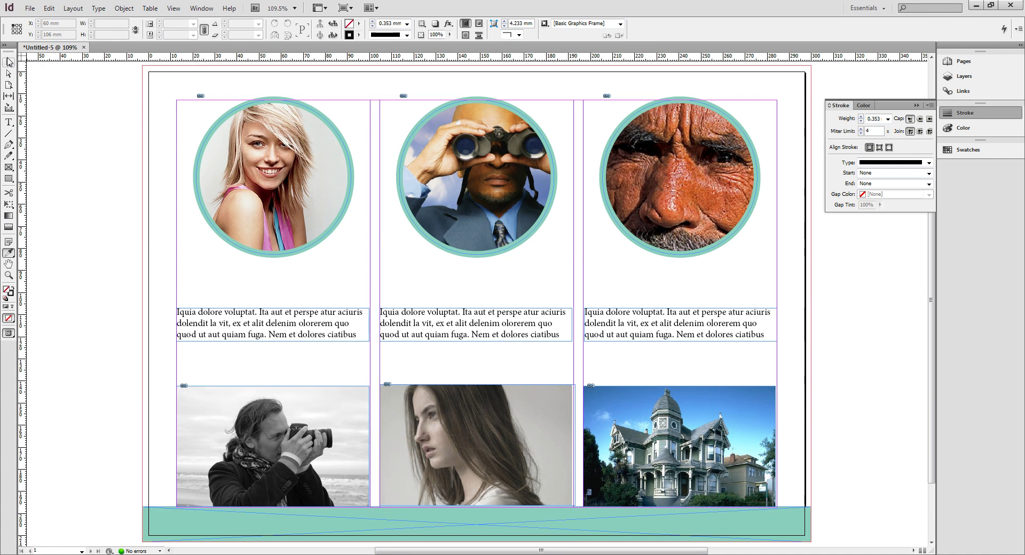
pyautogui.click(9, 62)
pyautogui.click(420, 383)
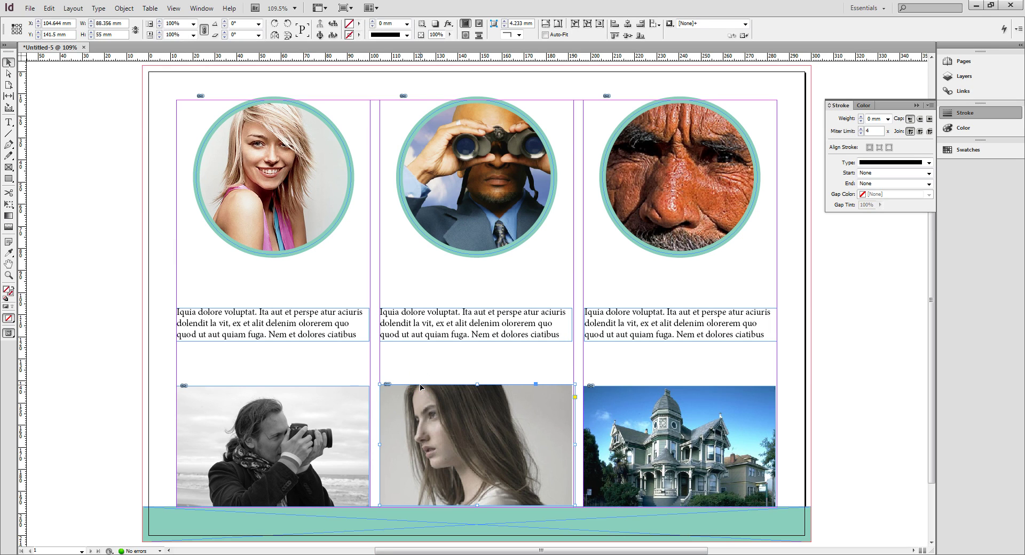
pyautogui.press('Down')
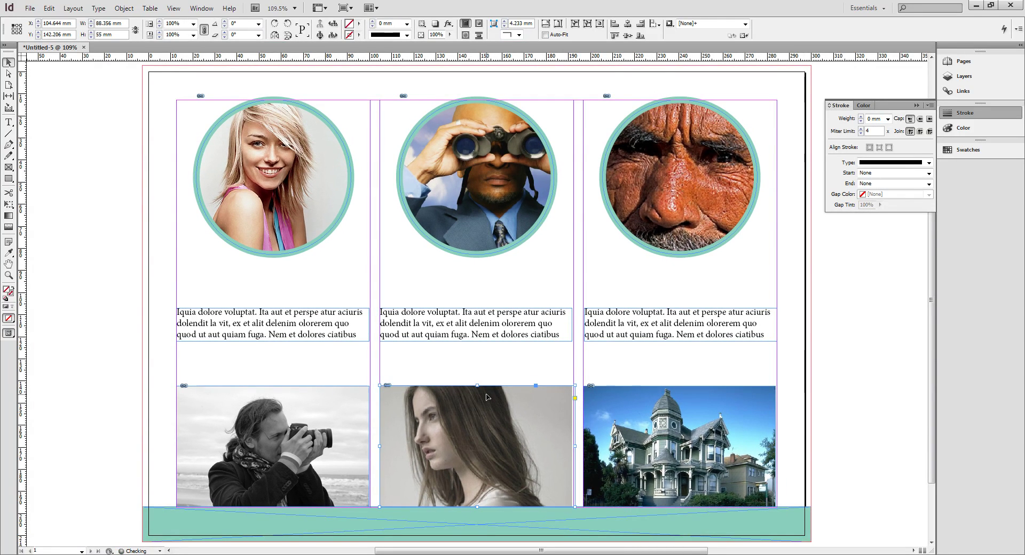
pyautogui.click(344, 8)
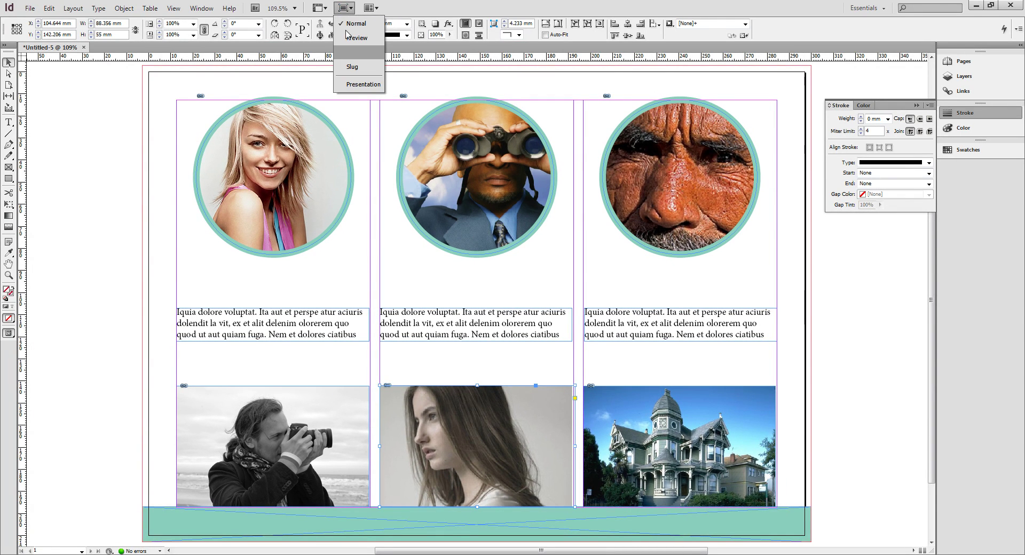
pyautogui.click(357, 86)
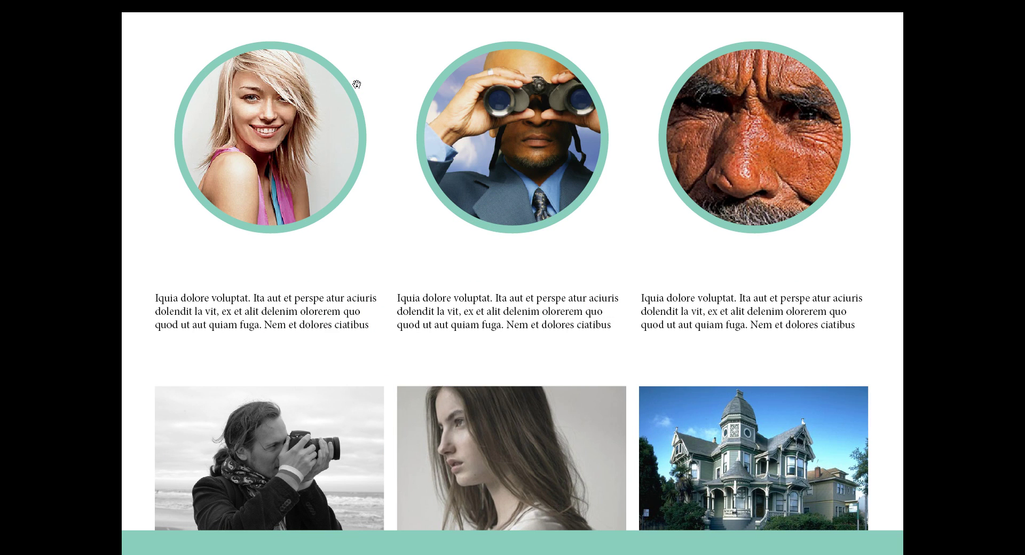